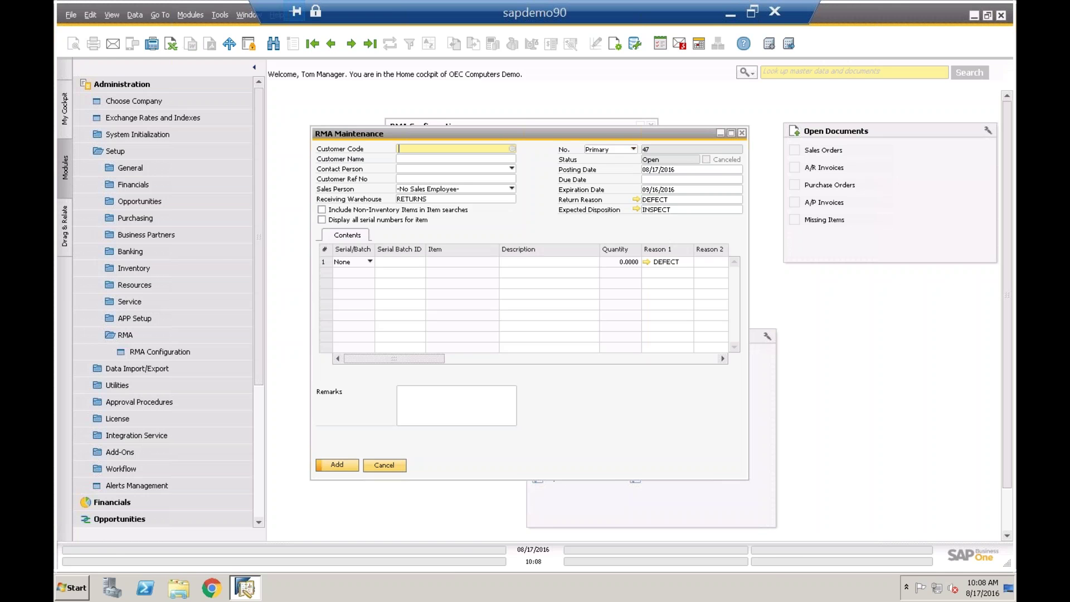
- Switch to the Versago web portal, examine the Initiate Return form's customer, return and item fields, and go back to SAP Business One
left_click_drag(56, 79, 479, 84)
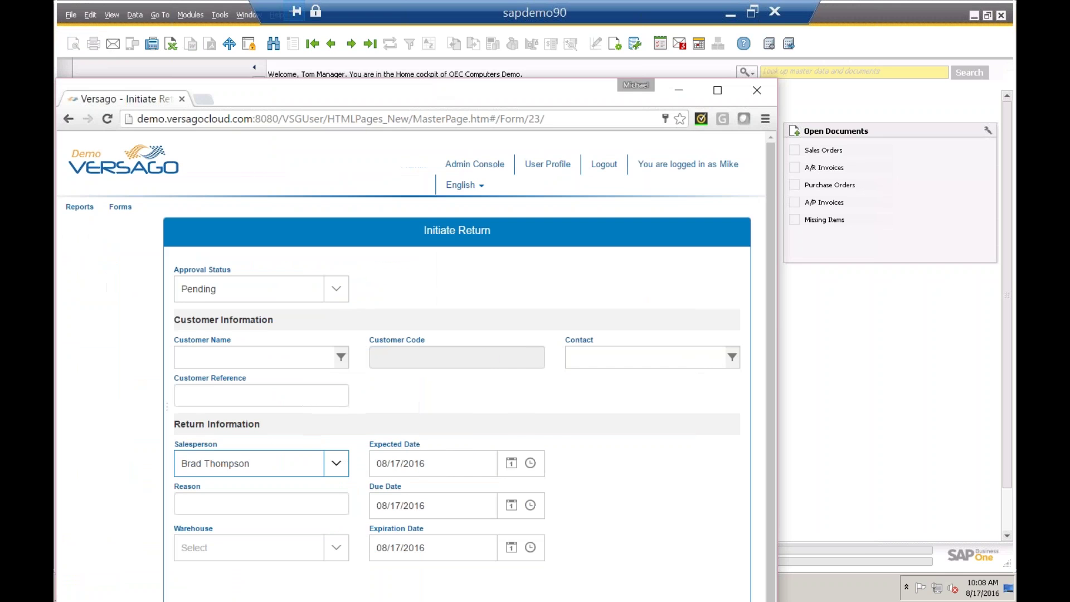
double_click(423, 90)
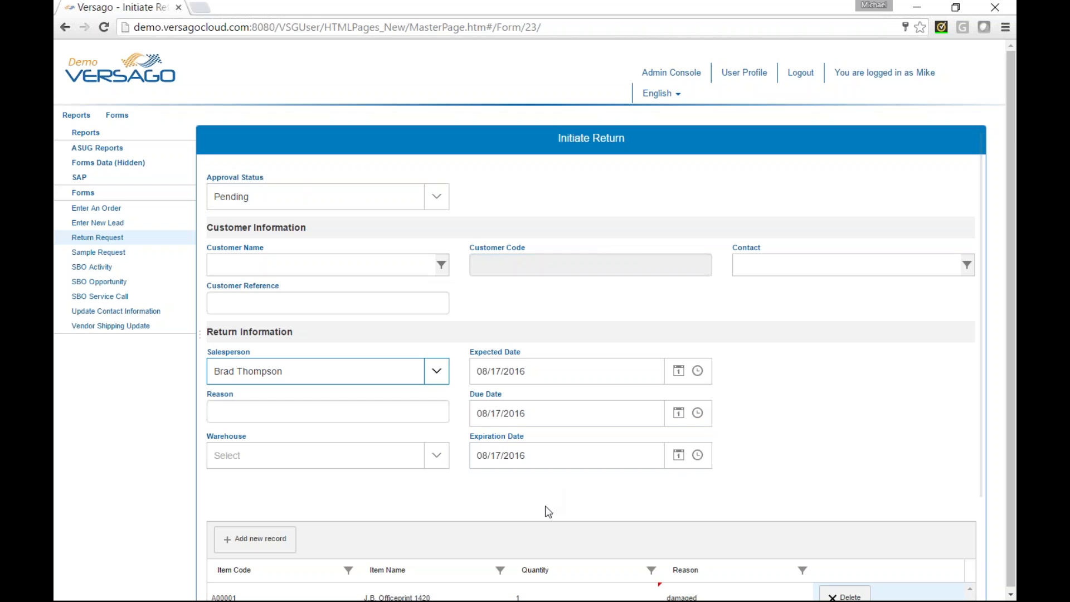
scroll(293, 578, "down", 2)
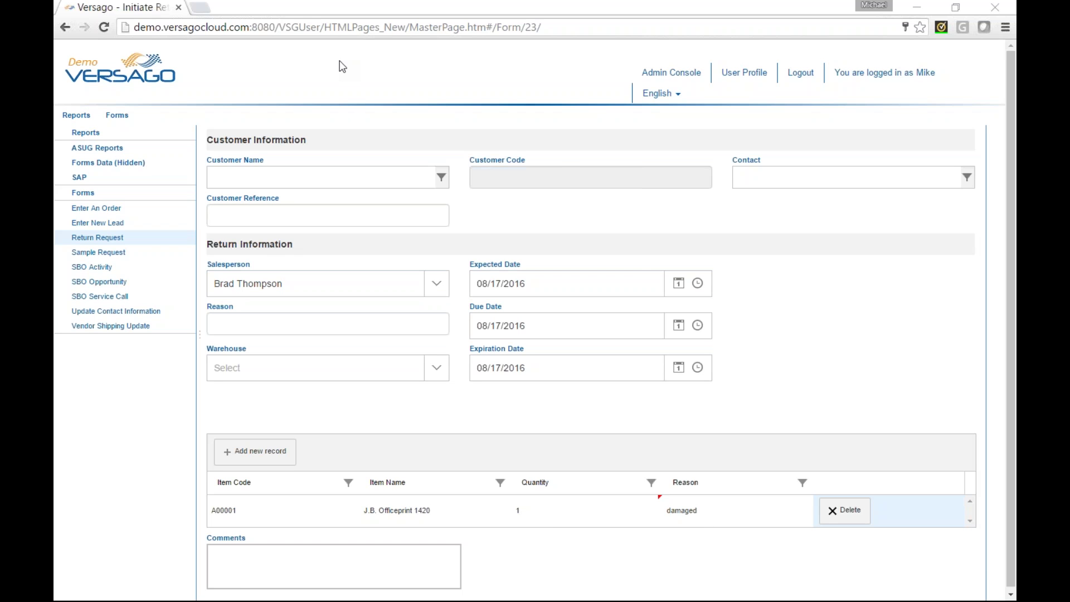
key("alt+Tab")
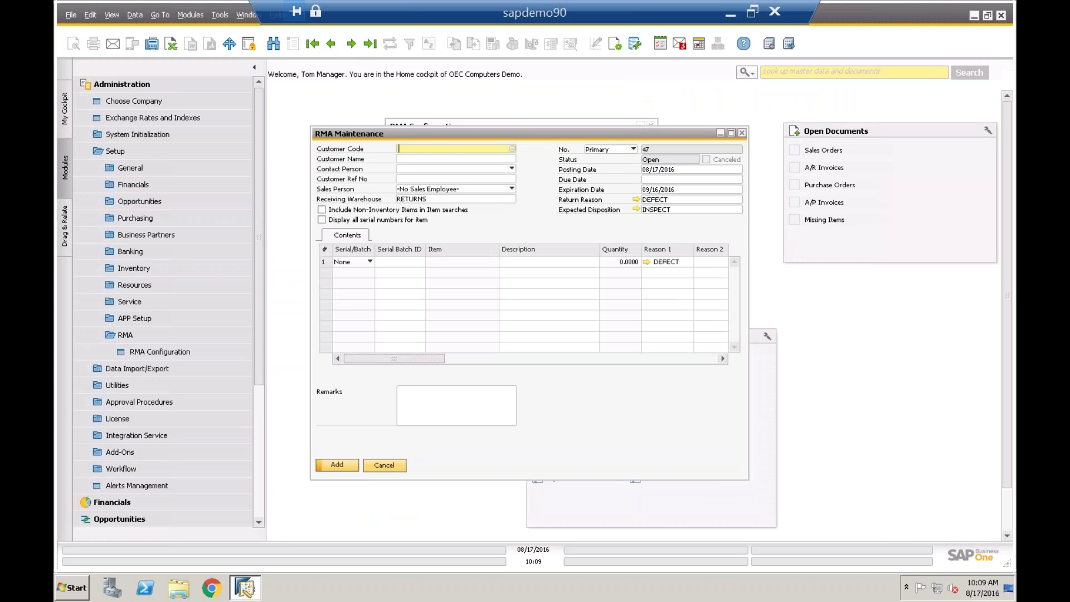
- Review the RMA Configuration defaults and the list of available default reason codes, leaving the settings as they are
left_click(451, 123)
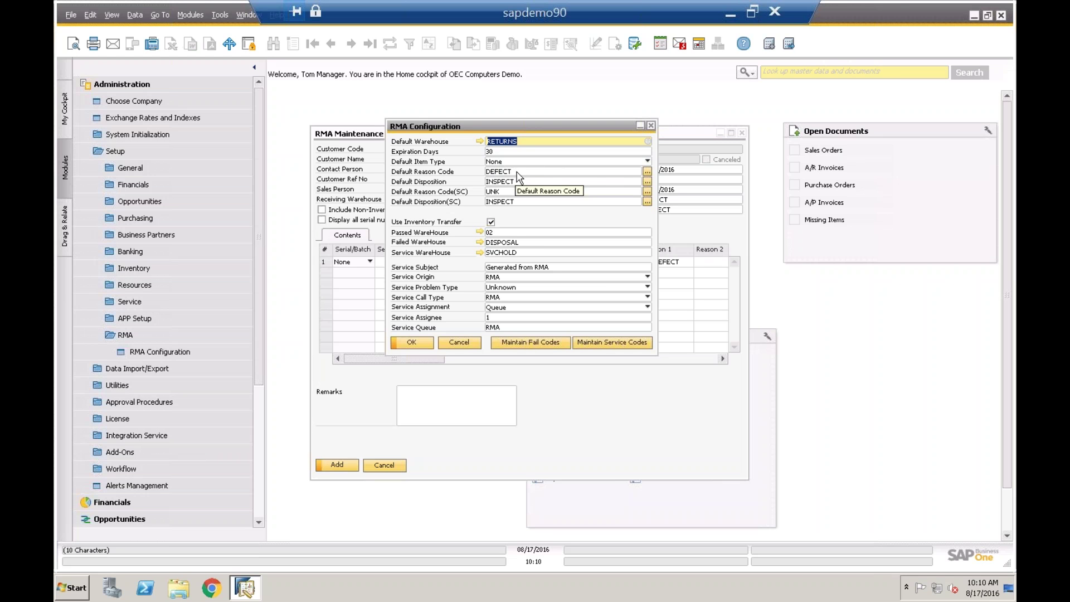
left_click(640, 172)
left_click(647, 172)
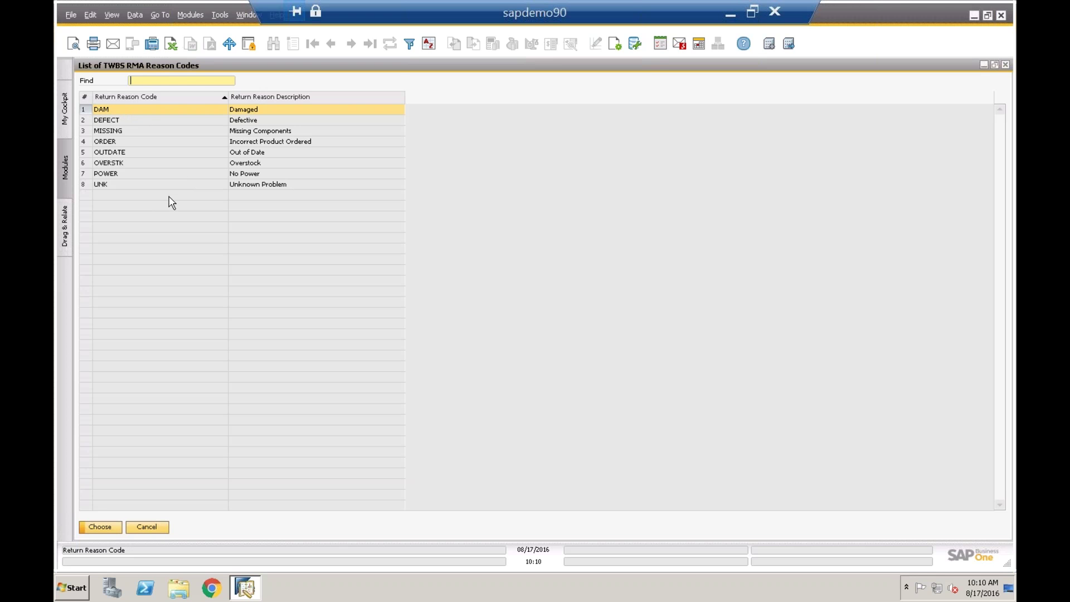
left_click(147, 526)
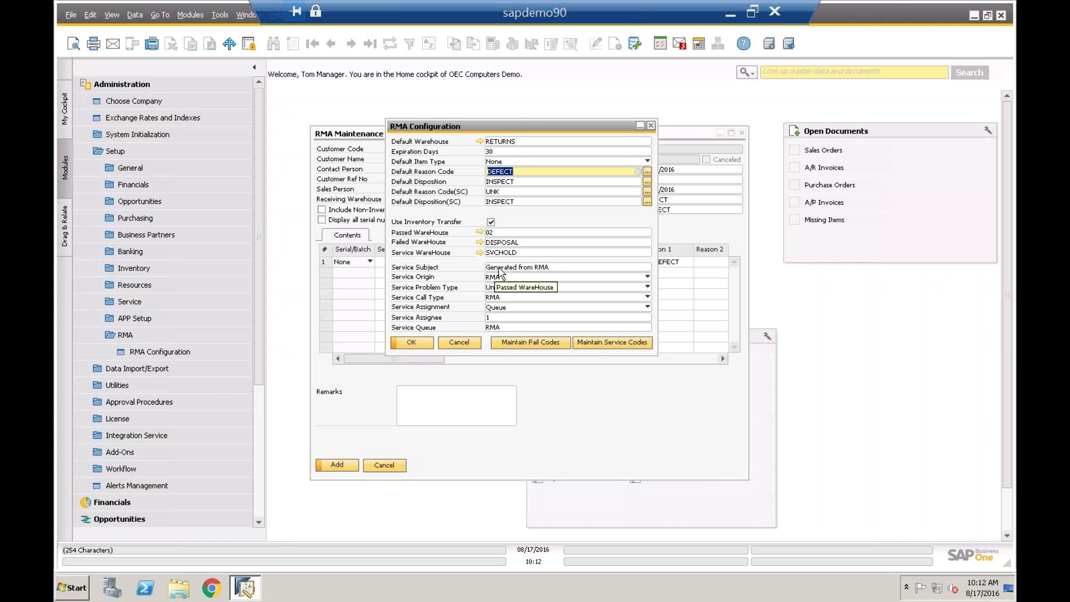
left_click(459, 342)
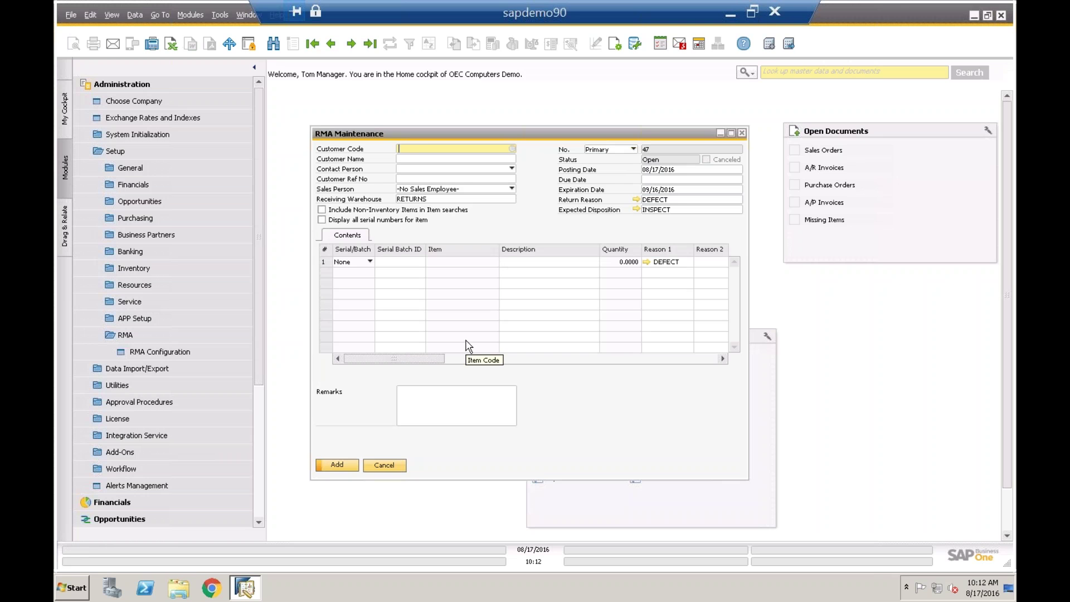
- Enter the customer code for Parameter Technology in the new RMA and set the due date to 08/26/2016
type("c23900")
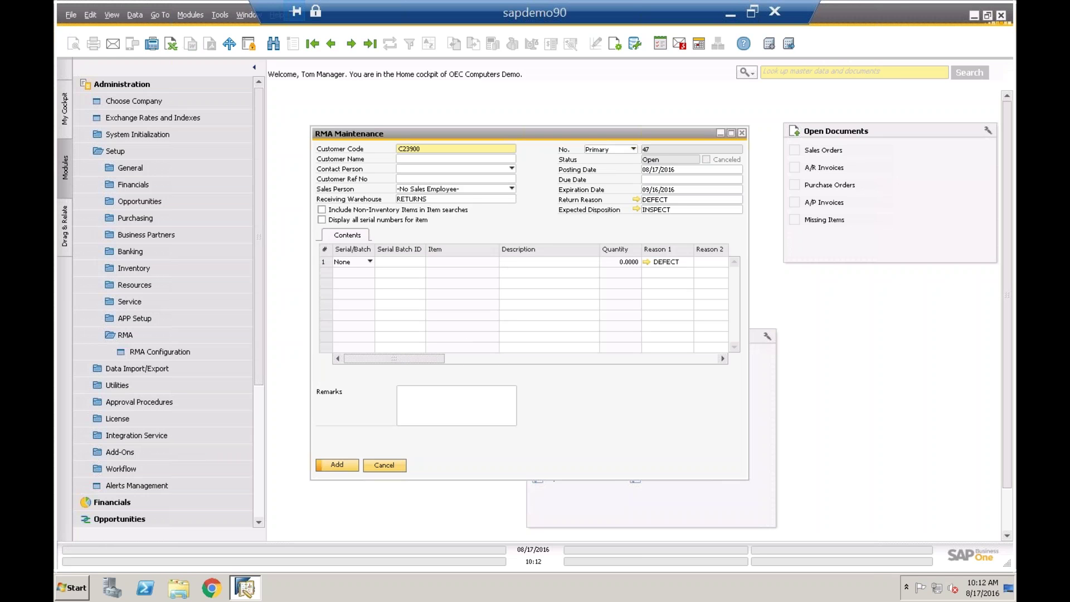
key("Tab")
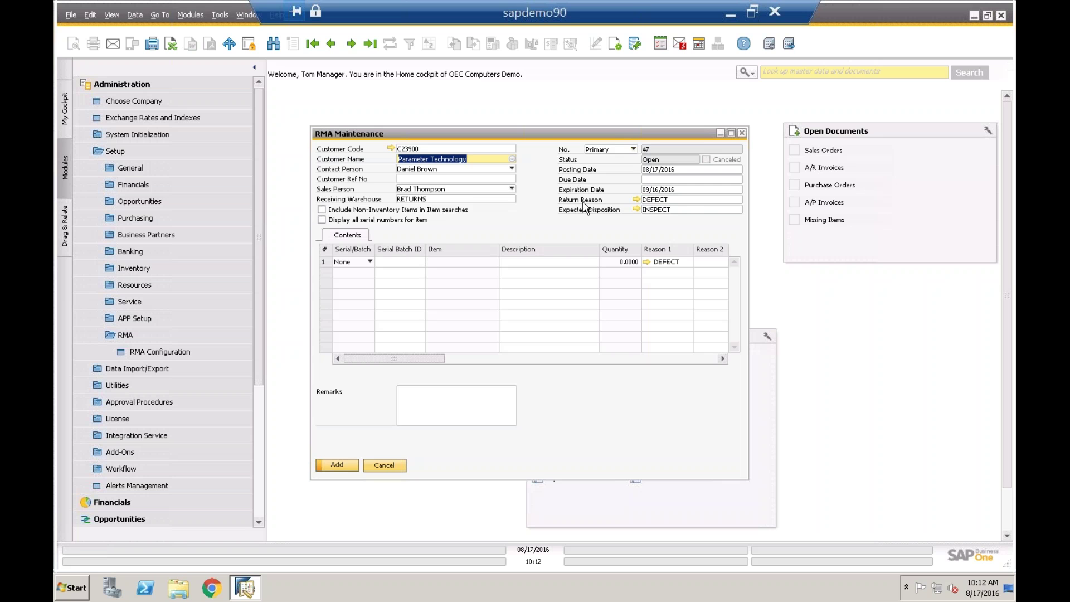
left_click(657, 180)
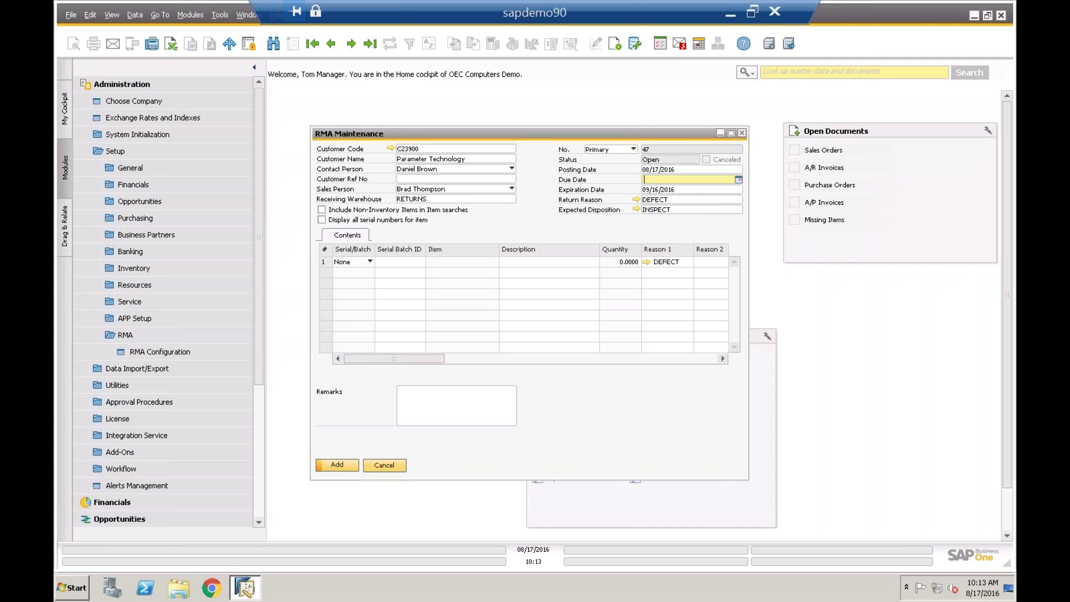
left_click(739, 179)
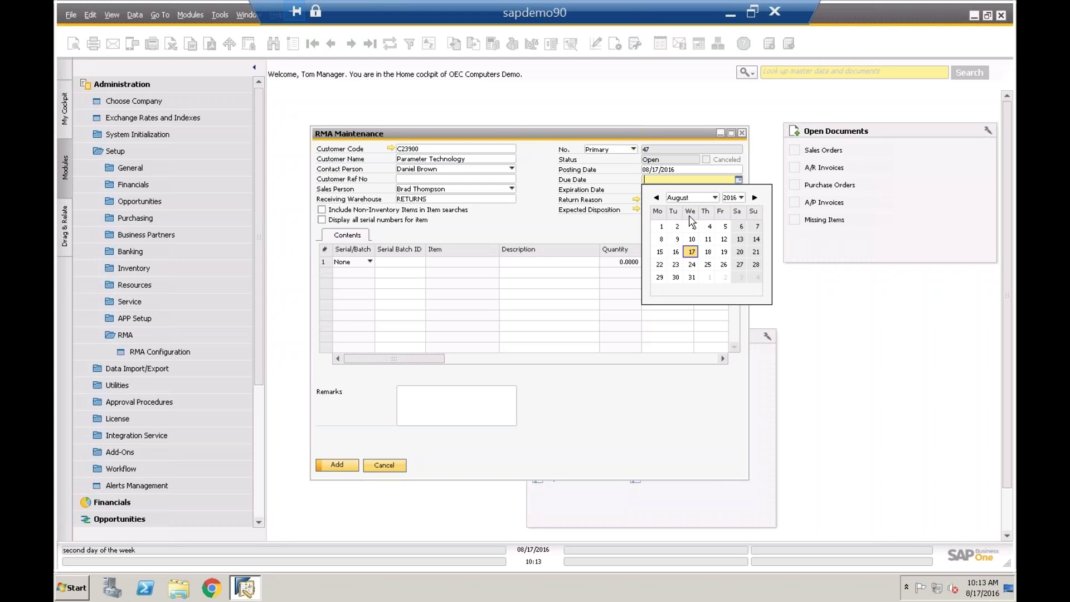
left_click(724, 266)
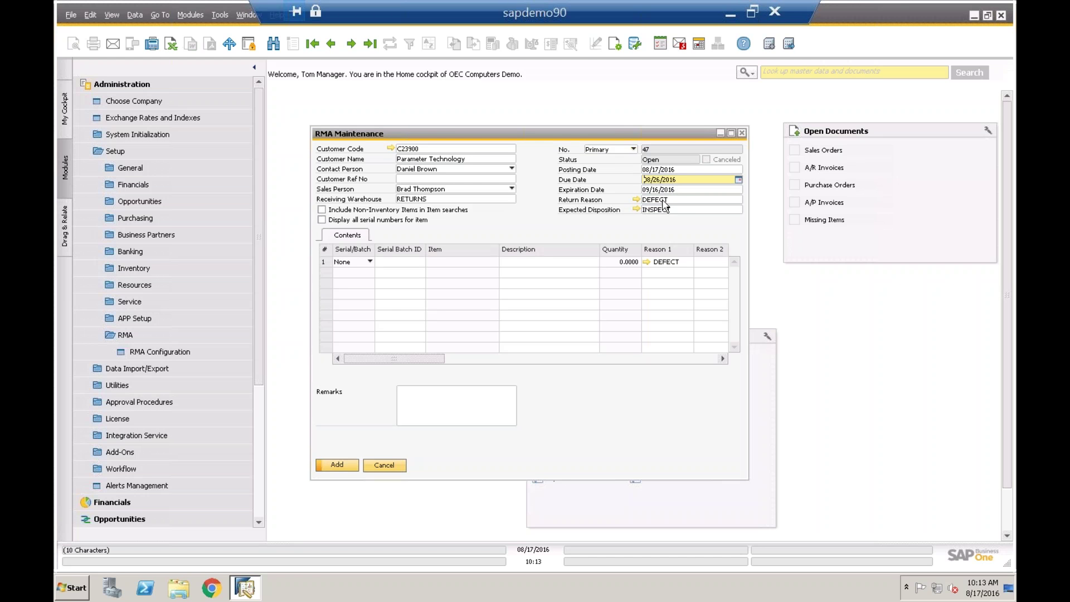
- Set the RMA header's return reason to MISSING (Missing Components)
left_click(686, 199)
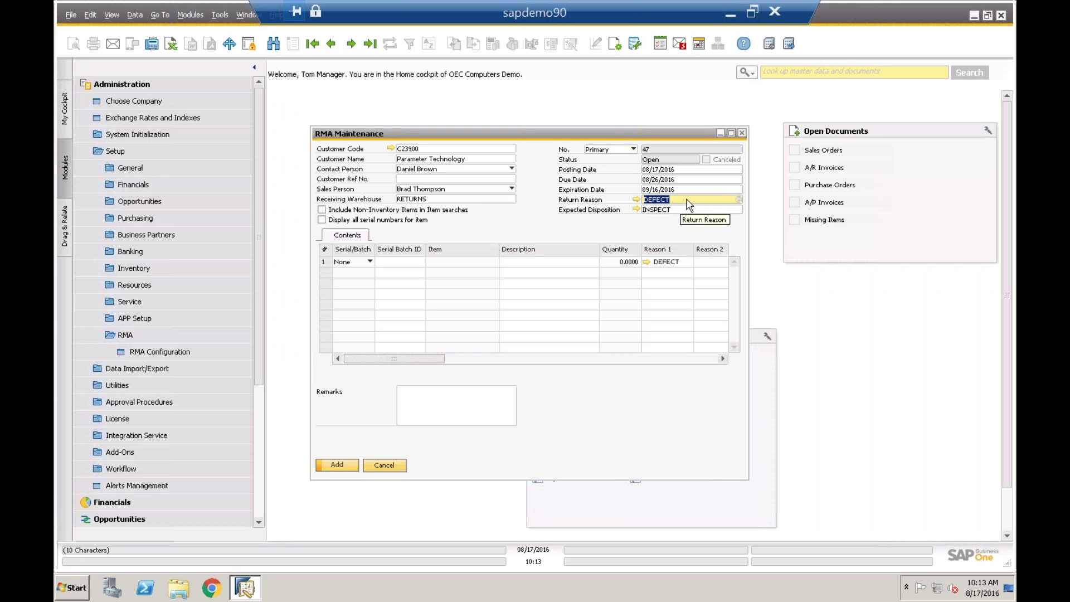
left_click(740, 199)
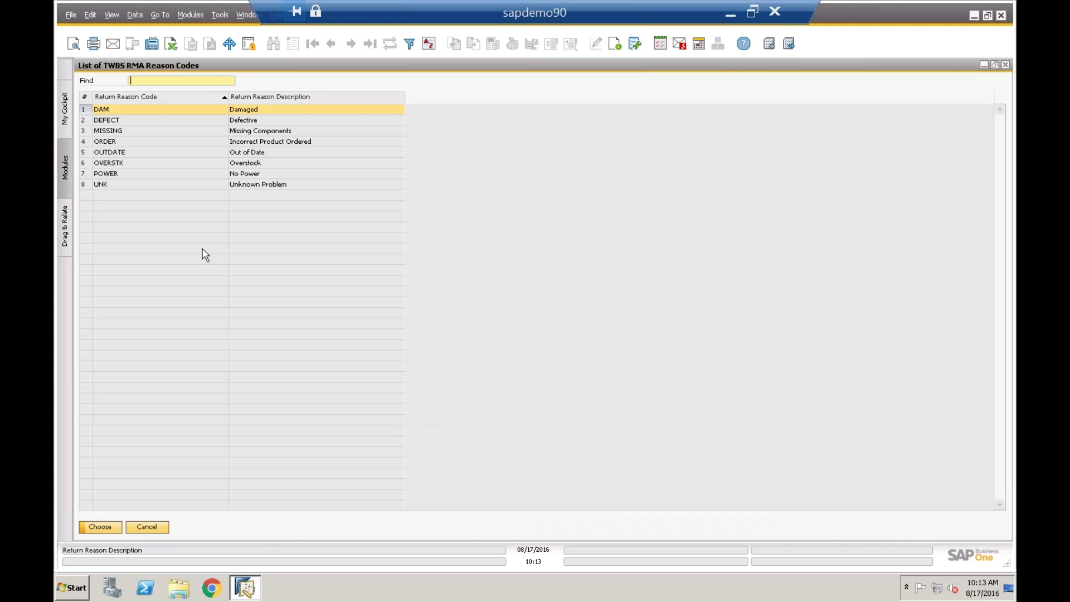
left_click(116, 133)
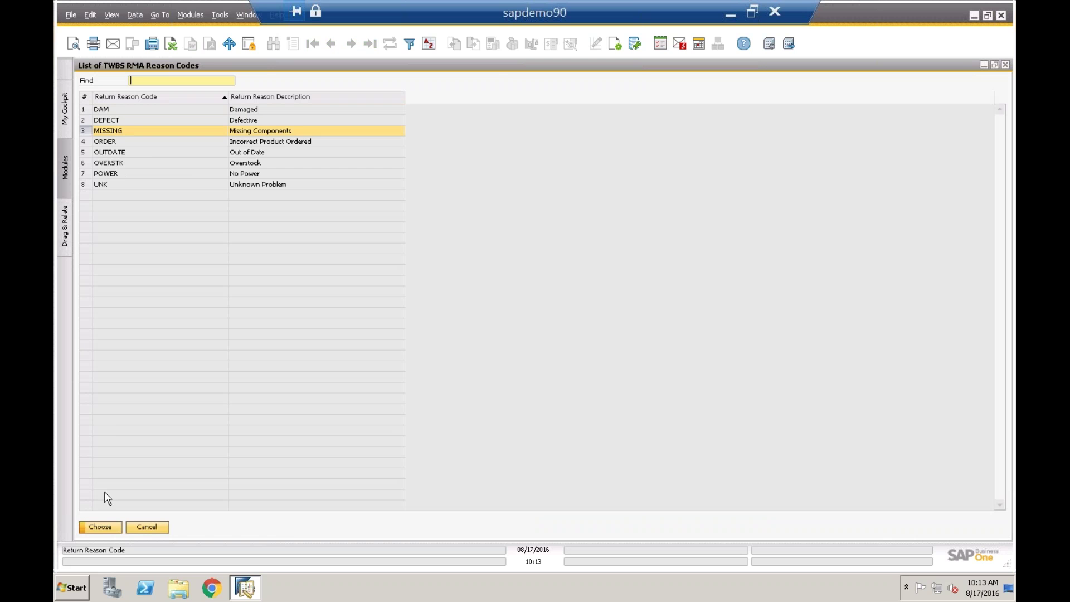
left_click(100, 527)
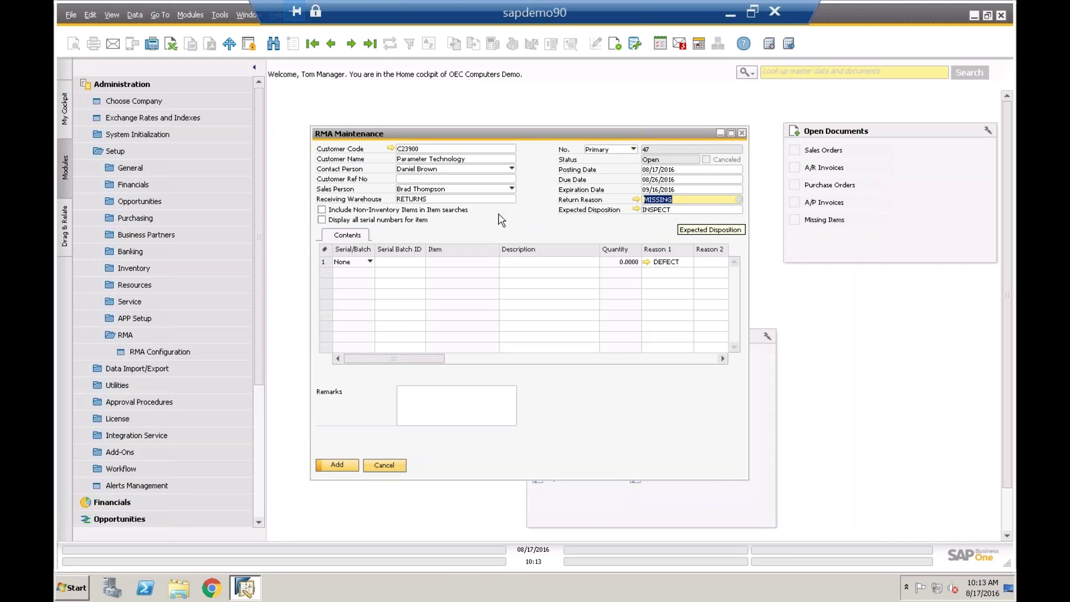
- Add item A00001 (IBM Infoprint 1312) as the first RMA line with a quantity of 2
left_click(474, 262)
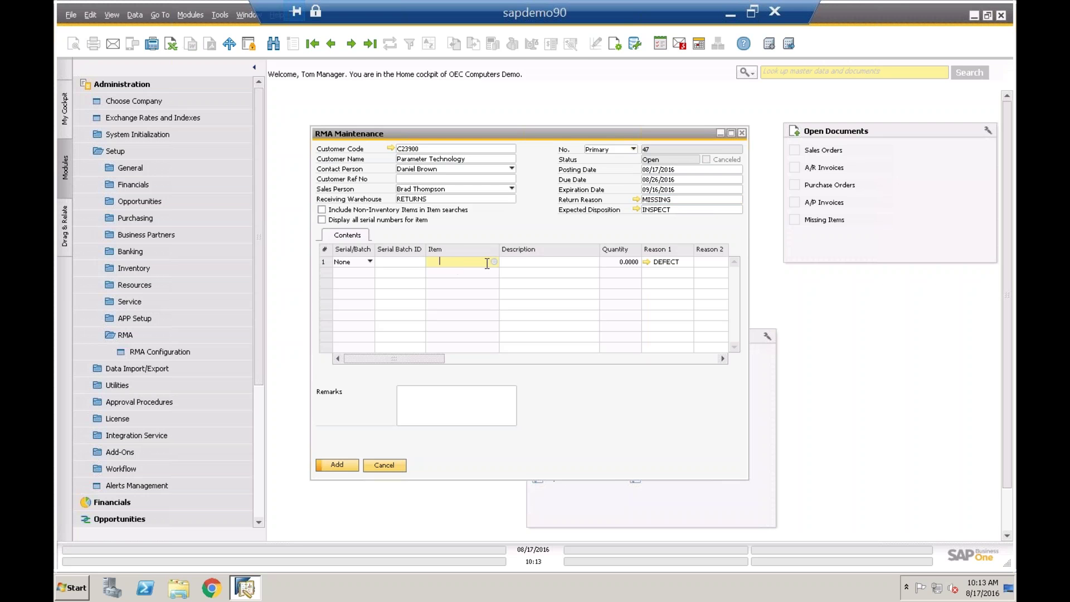
key("Tab")
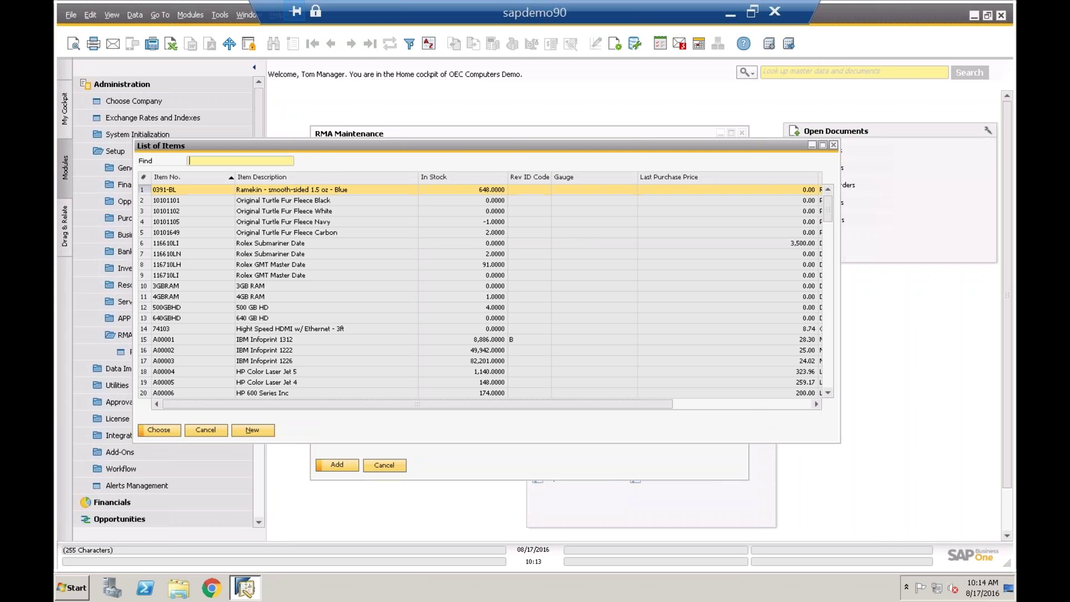
type("a")
type("001")
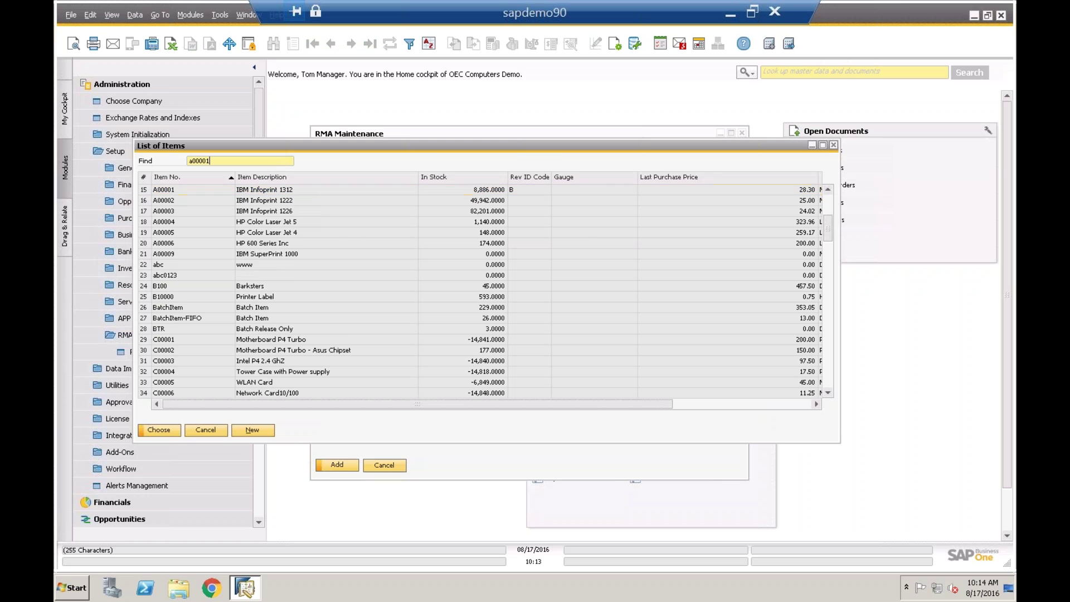
double_click(338, 191)
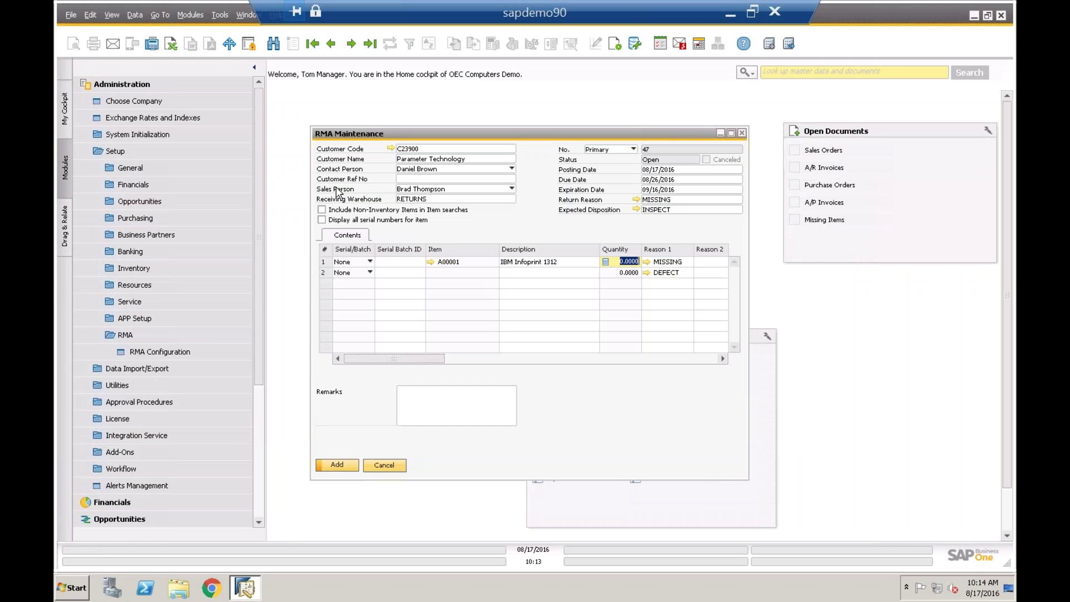
type("2")
key("Tab")
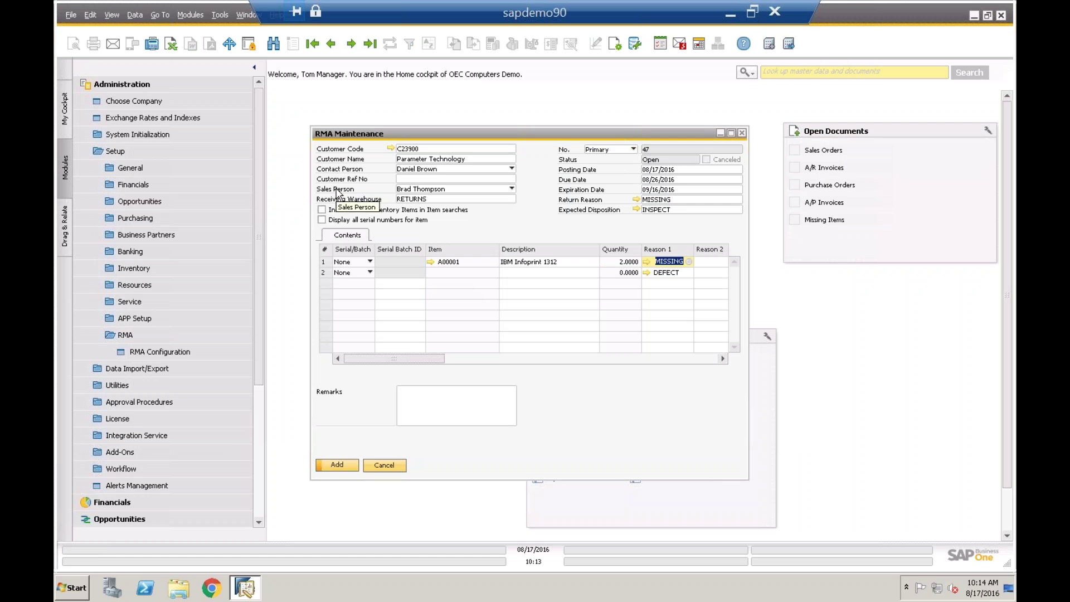
- Add item P10001 as the second RMA line with a quantity of 1
left_click(459, 274)
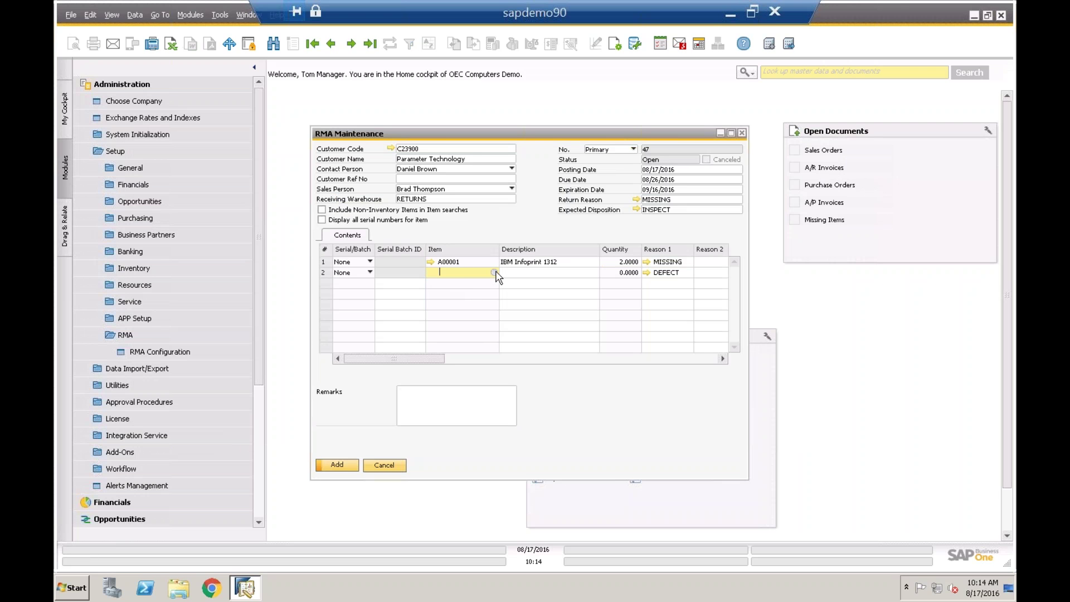
left_click(495, 272)
type("p1")
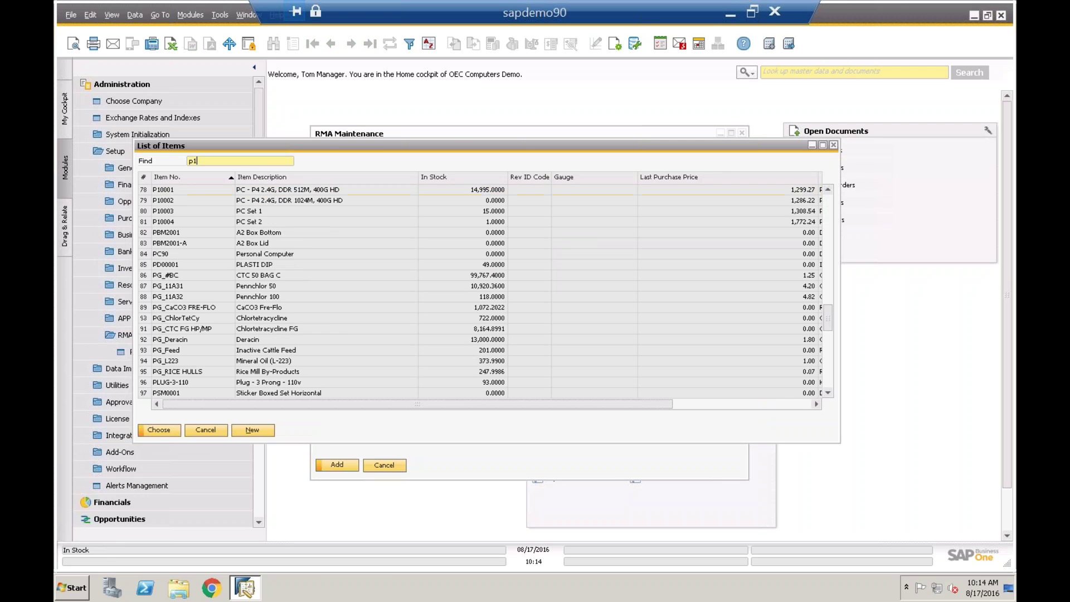
type("0001")
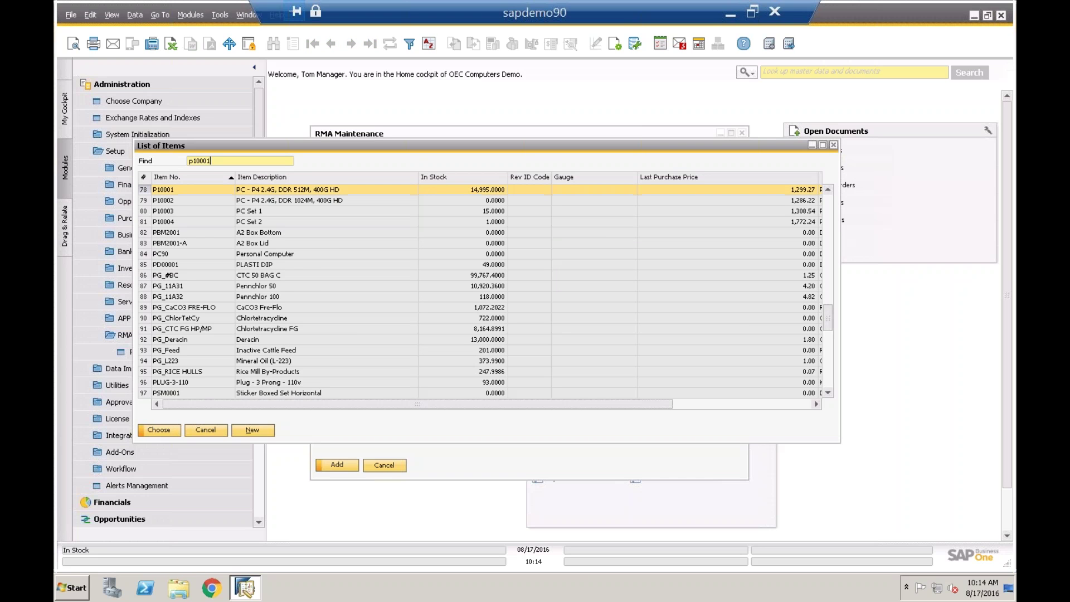
key("Return")
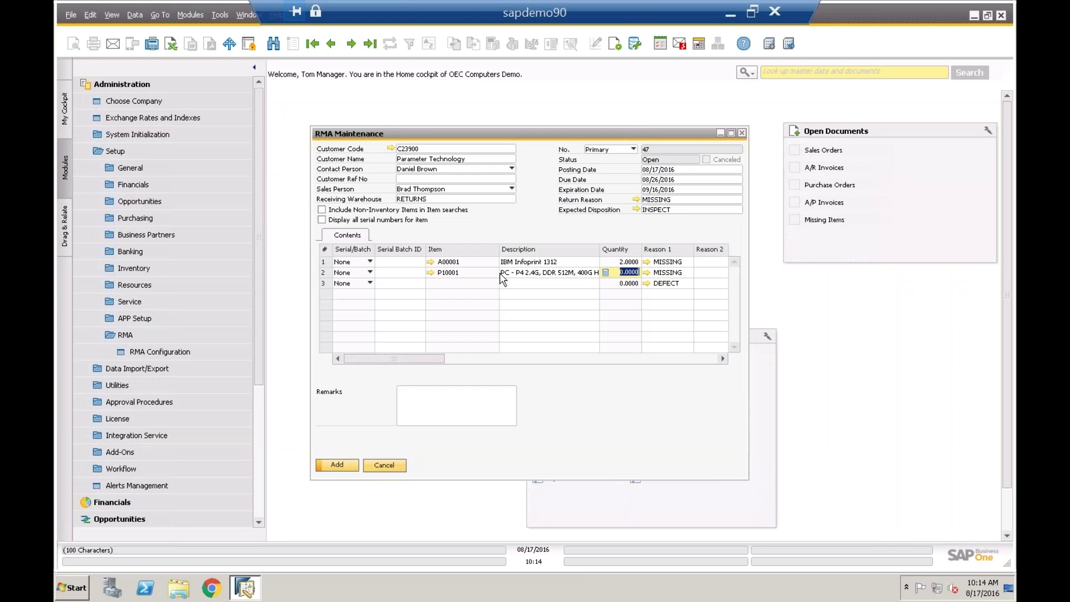
key("Tab")
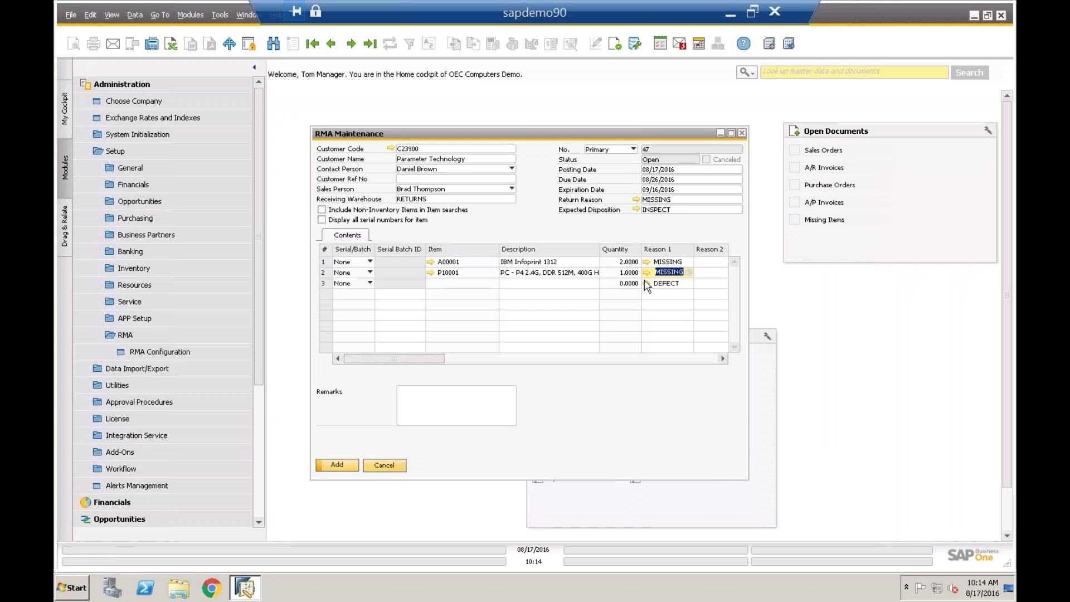
- Set the first reason of the P10001 line to DEFECT and add the RMA
left_click(688, 271)
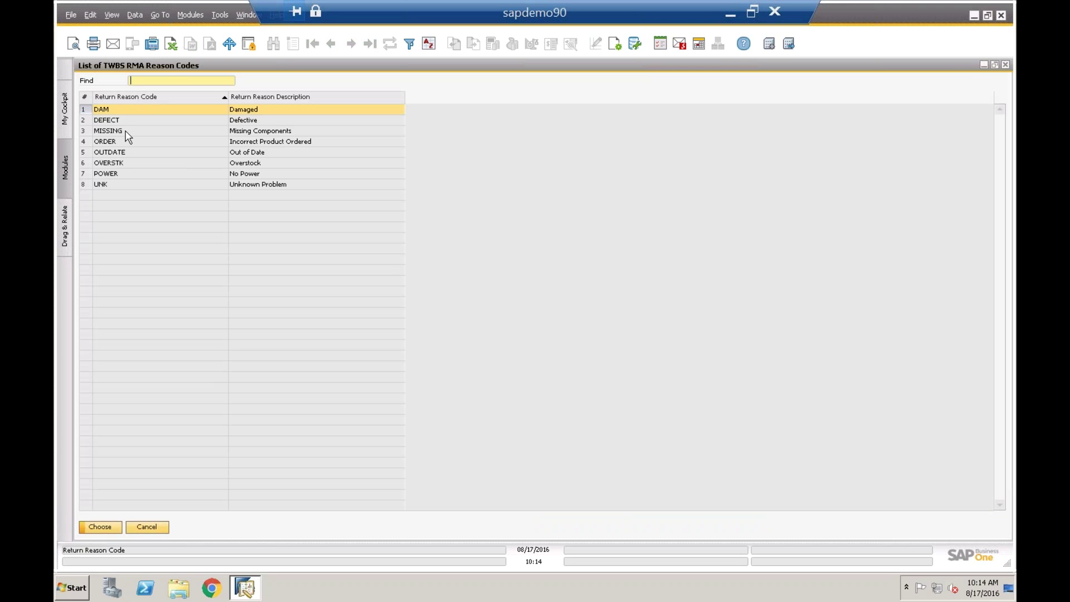
left_click(107, 121)
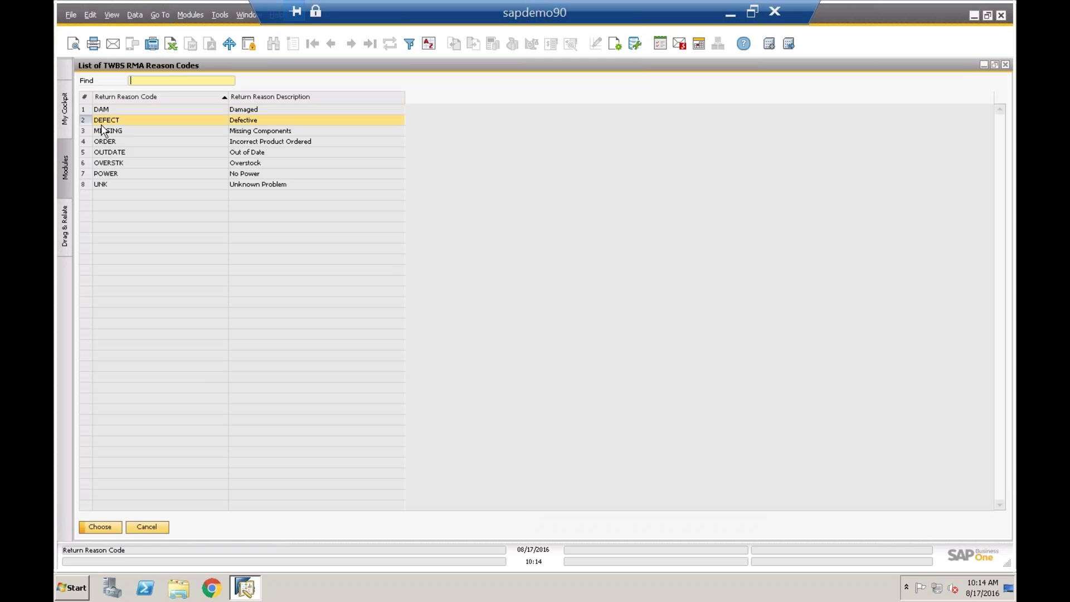
left_click(110, 527)
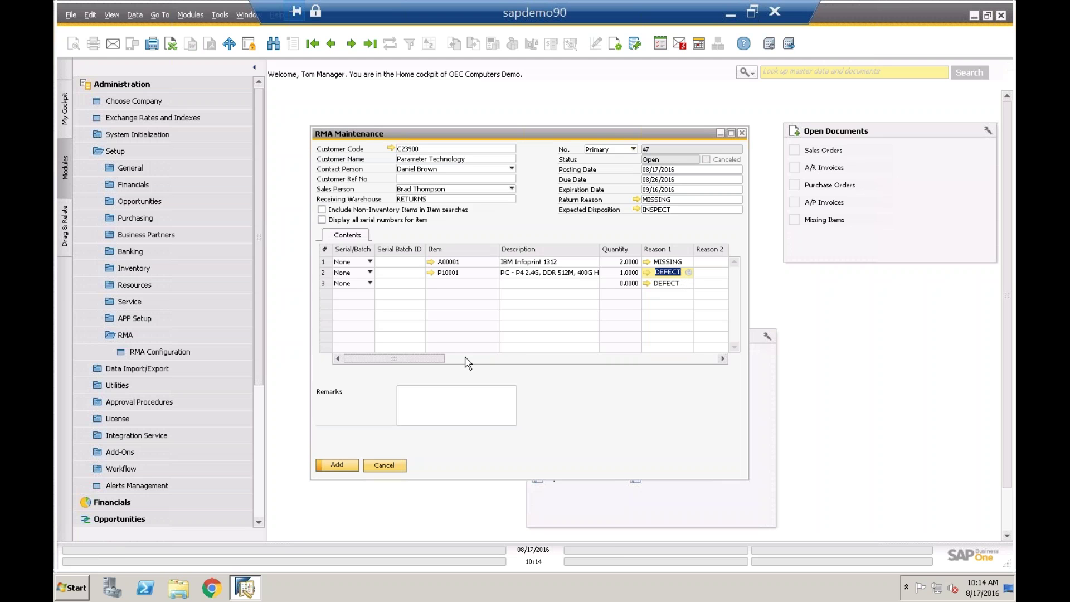
left_click(336, 467)
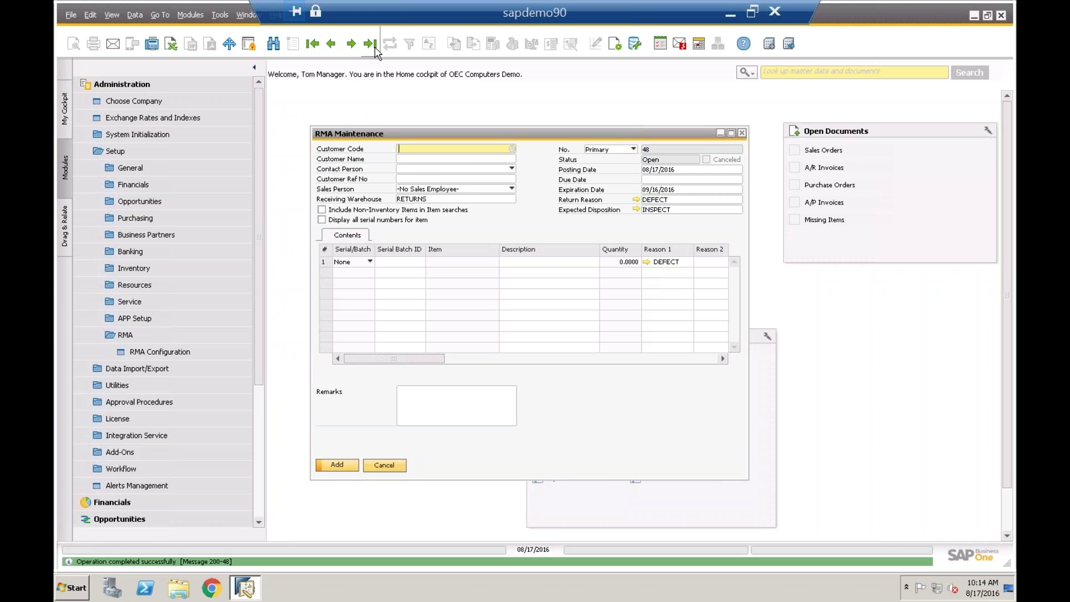
- Open the last saved RMA record and copy it to a Return document
key("shift+Tab")
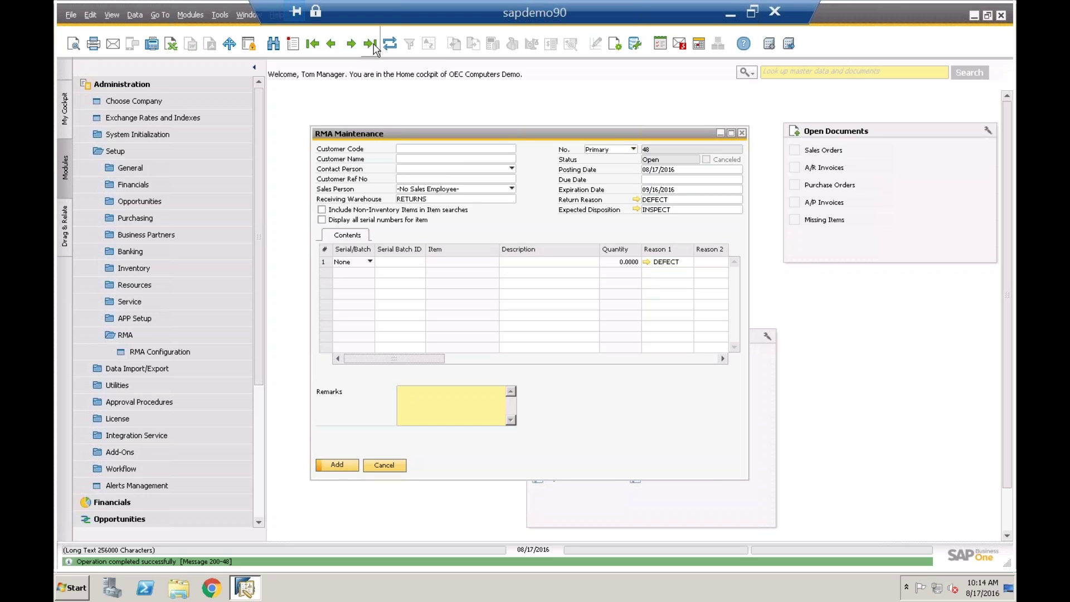
left_click(371, 45)
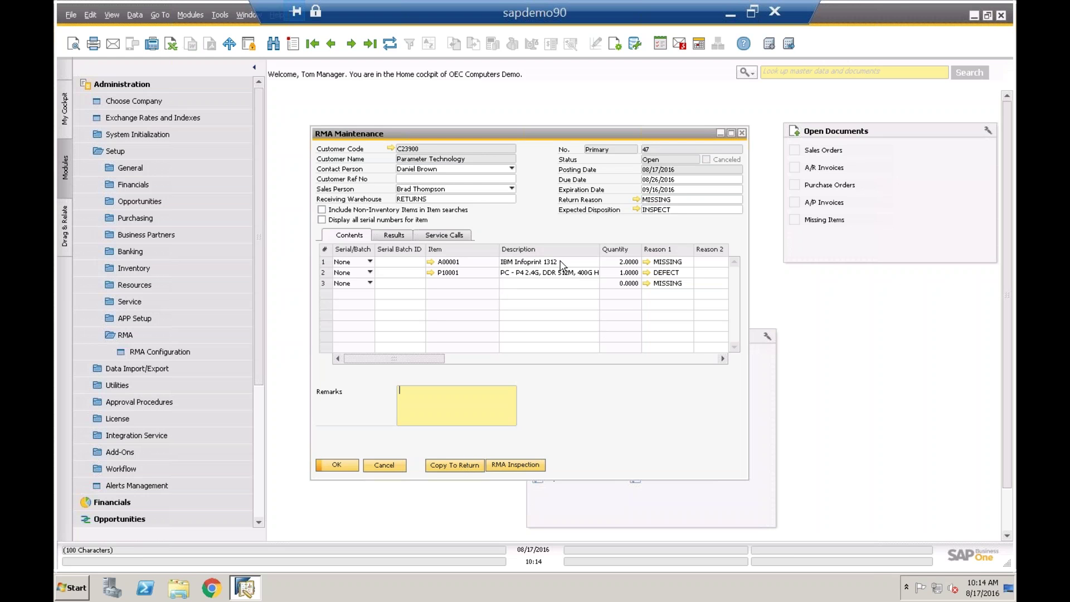
left_click(466, 470)
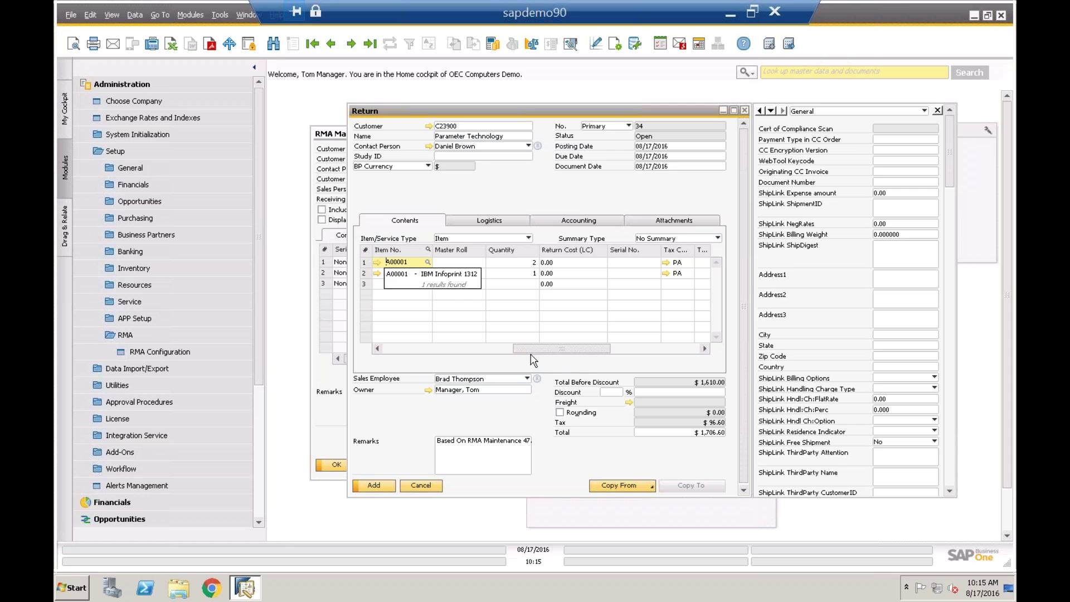
left_click(415, 263)
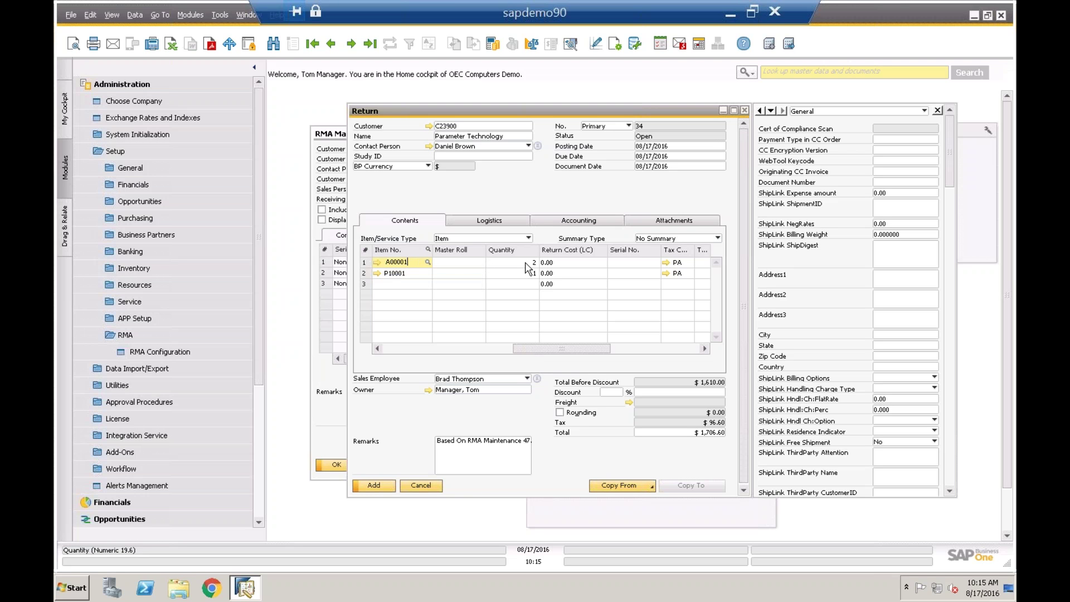
- Add the Return document, accepting the missing return cost for all items, and close the Return window
double_click(417, 273)
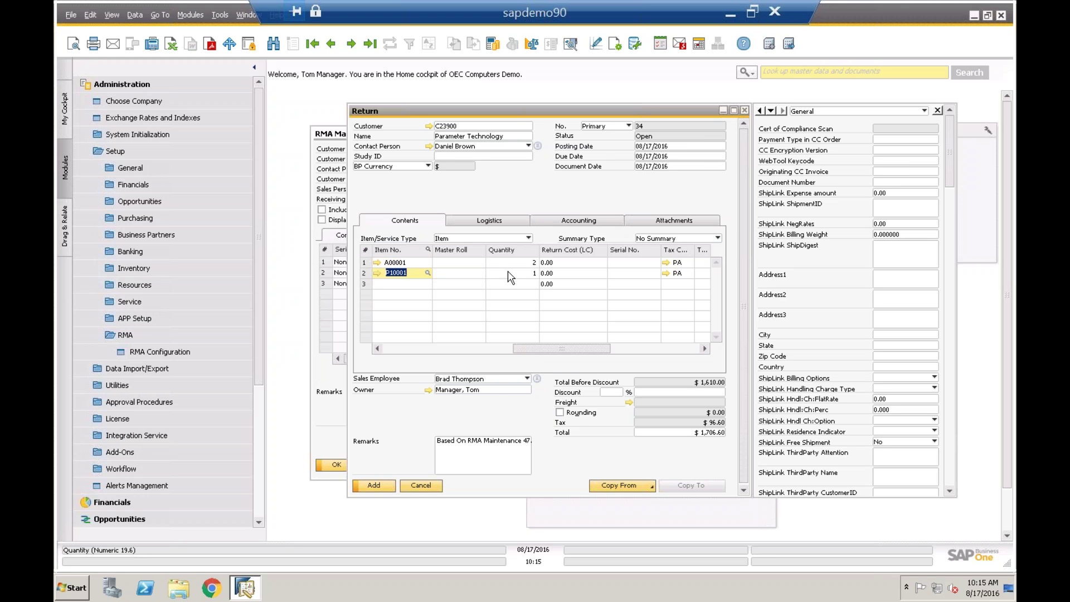
left_click(379, 489)
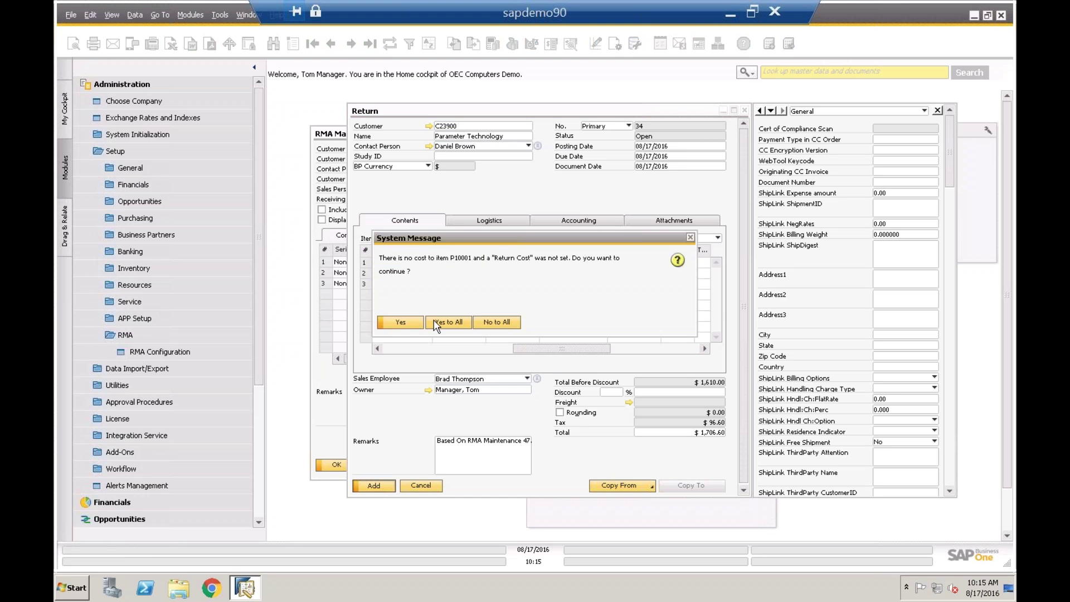
left_click(436, 324)
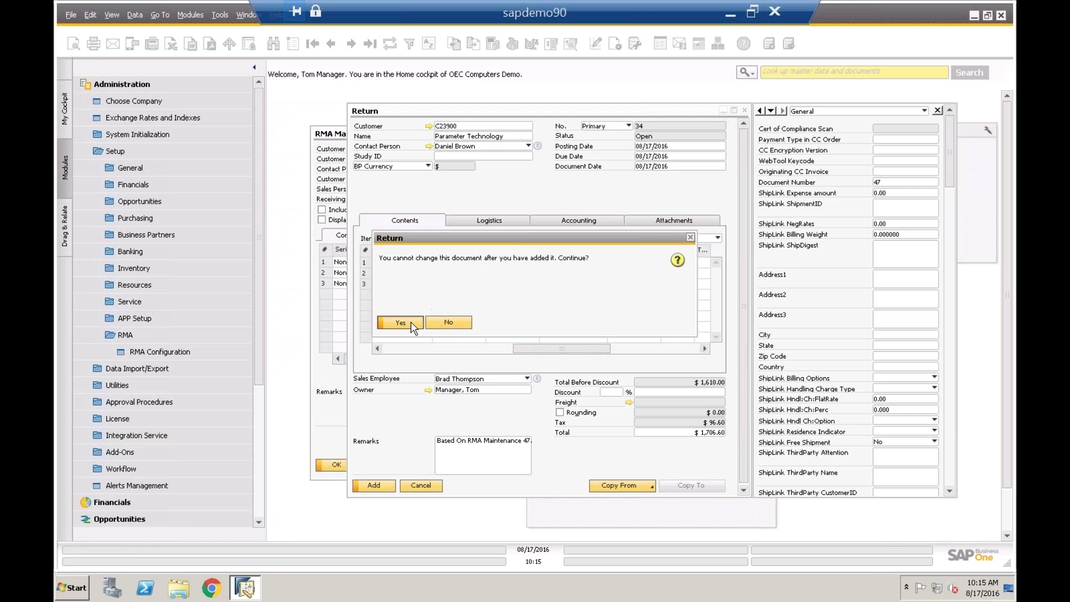
left_click(410, 322)
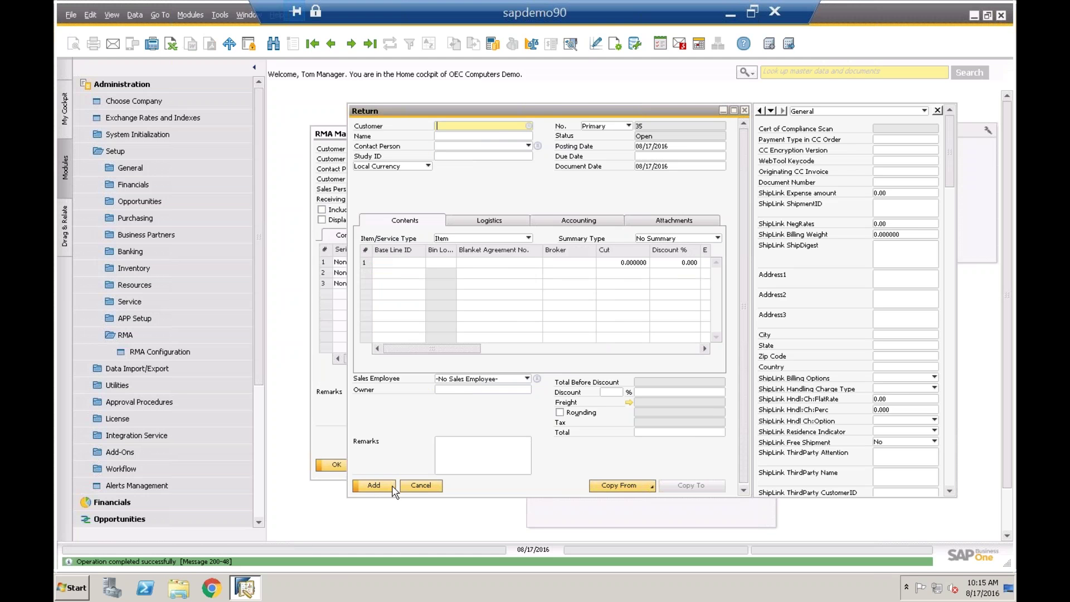
left_click(422, 489)
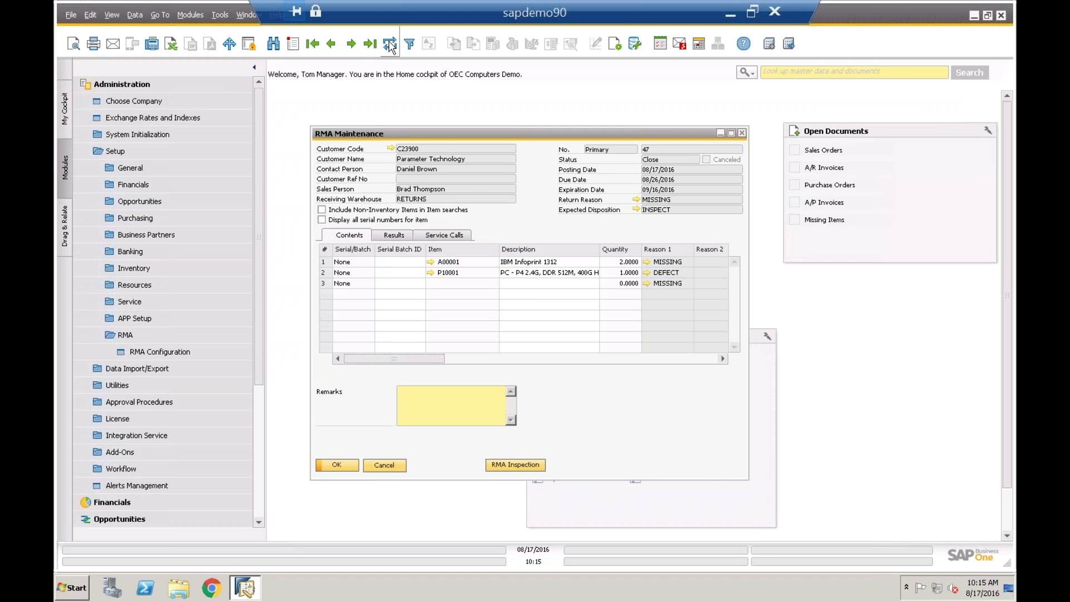
- Refresh the RMA and examine its item results and the lines awaiting inspection
left_click(390, 45)
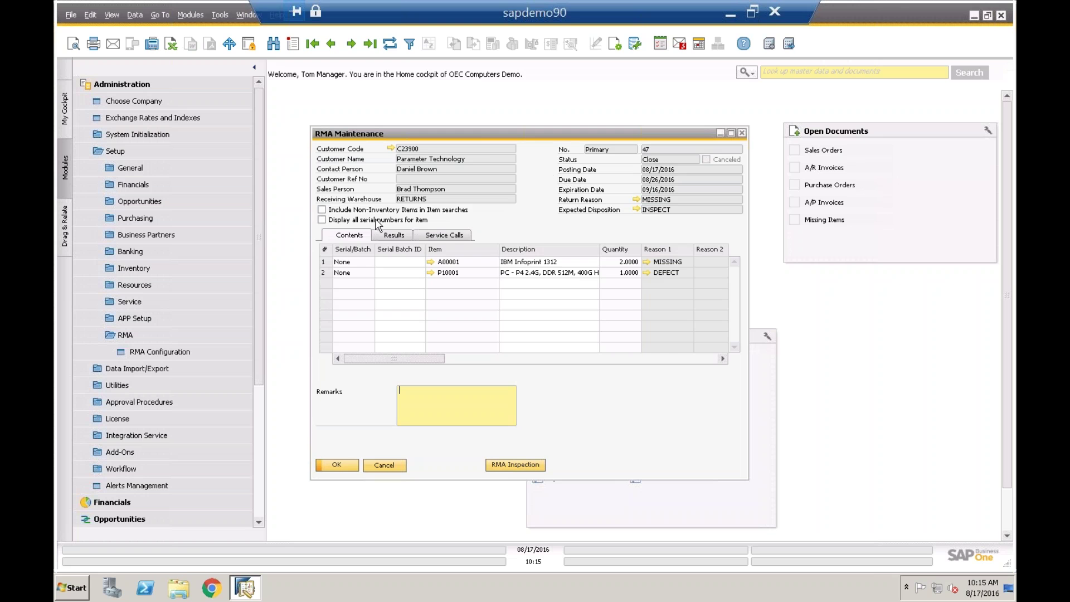
left_click(393, 236)
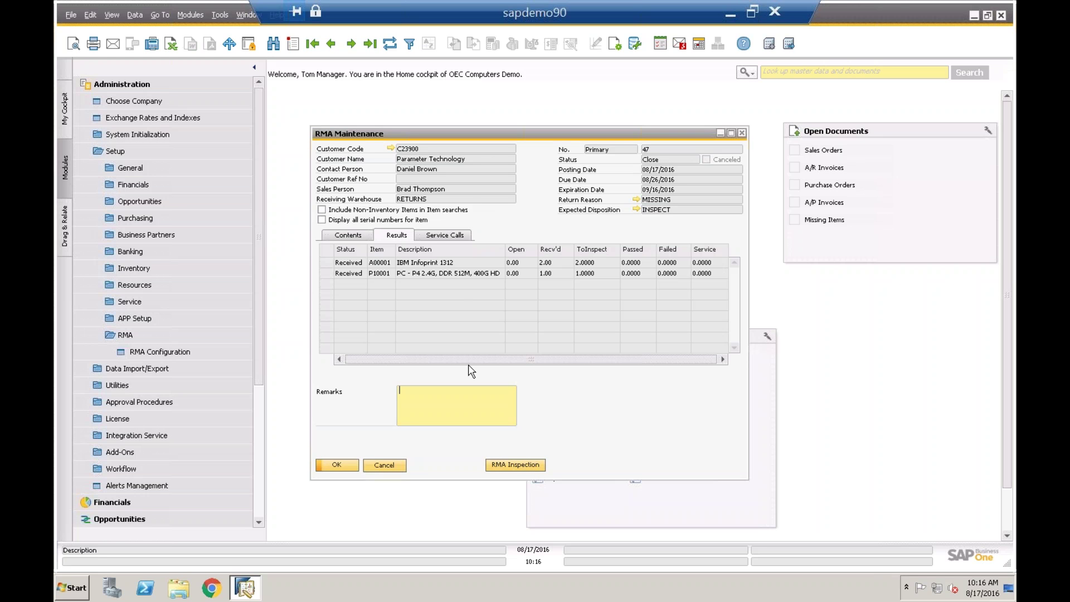
left_click(507, 466)
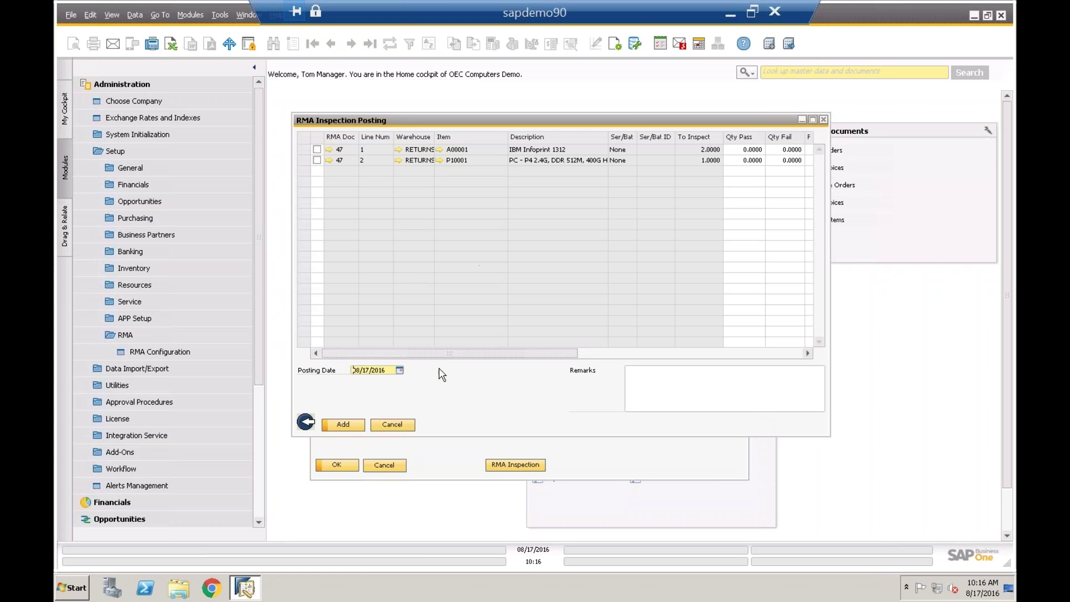
left_click(392, 425)
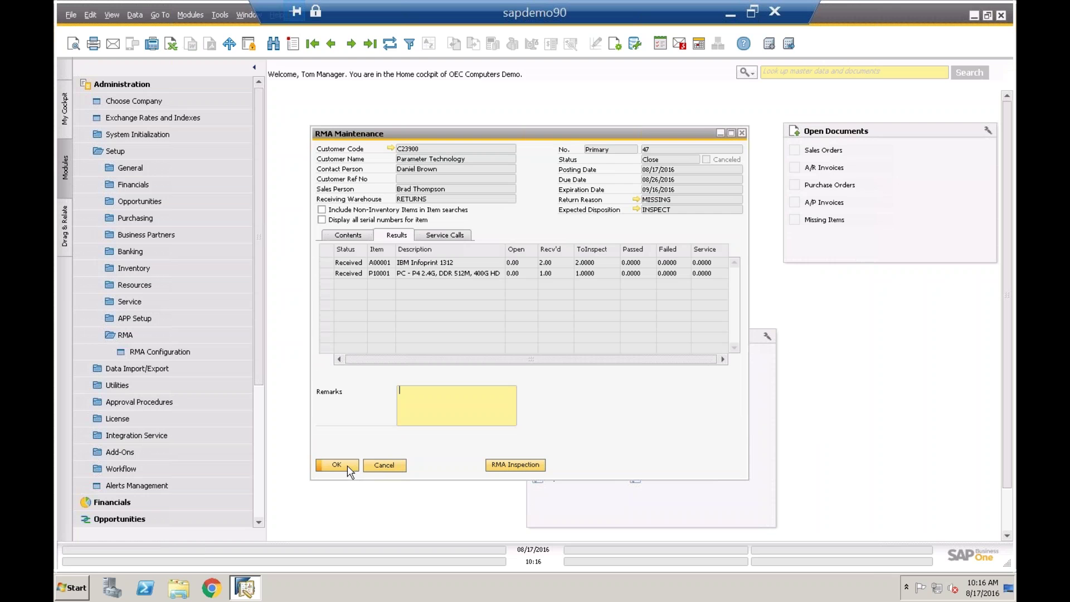
- Open the RMA Inspection Selection from Inventory and list all RMA lines awaiting inspection without any range filters
left_click(99, 85)
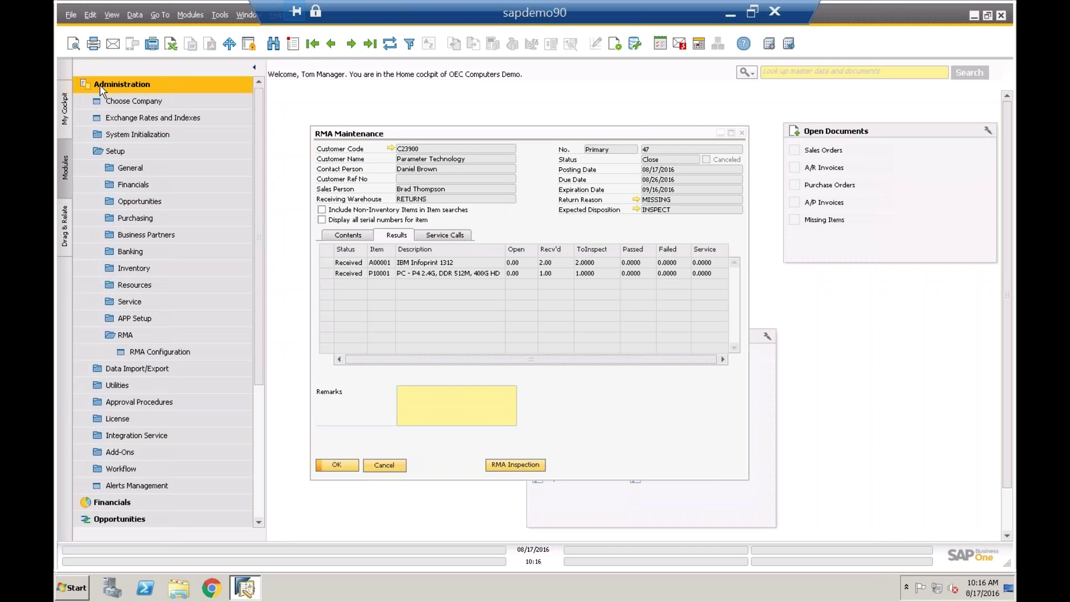
left_click(99, 85)
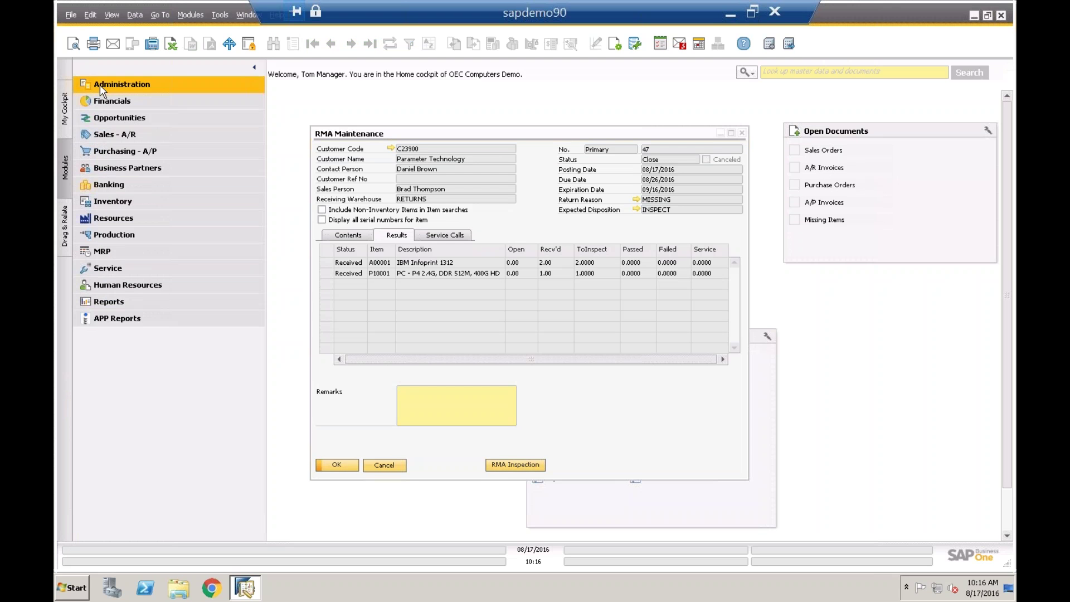
left_click(135, 202)
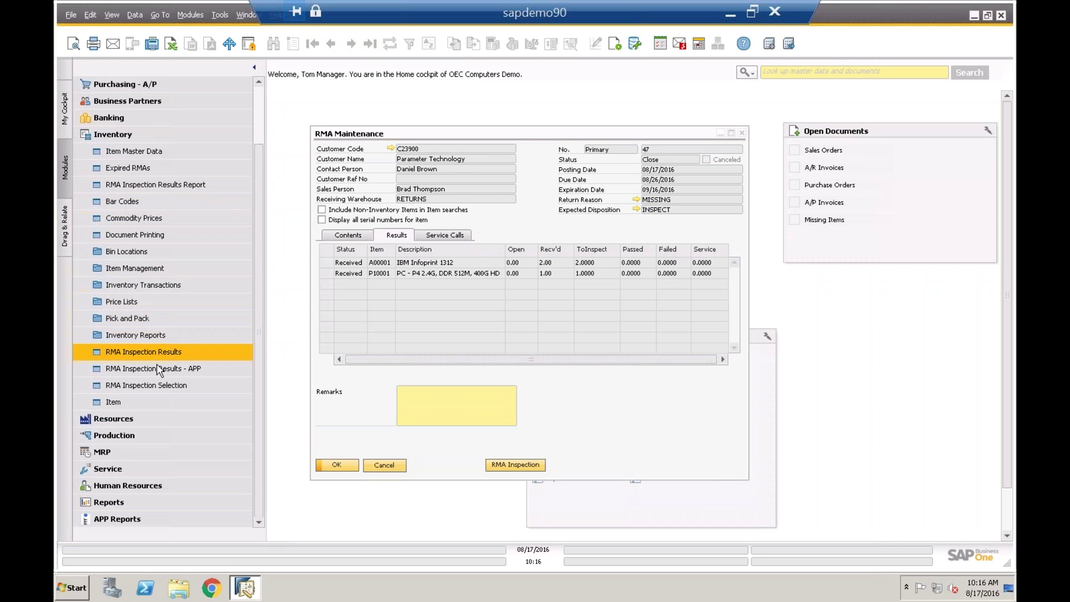
left_click(161, 390)
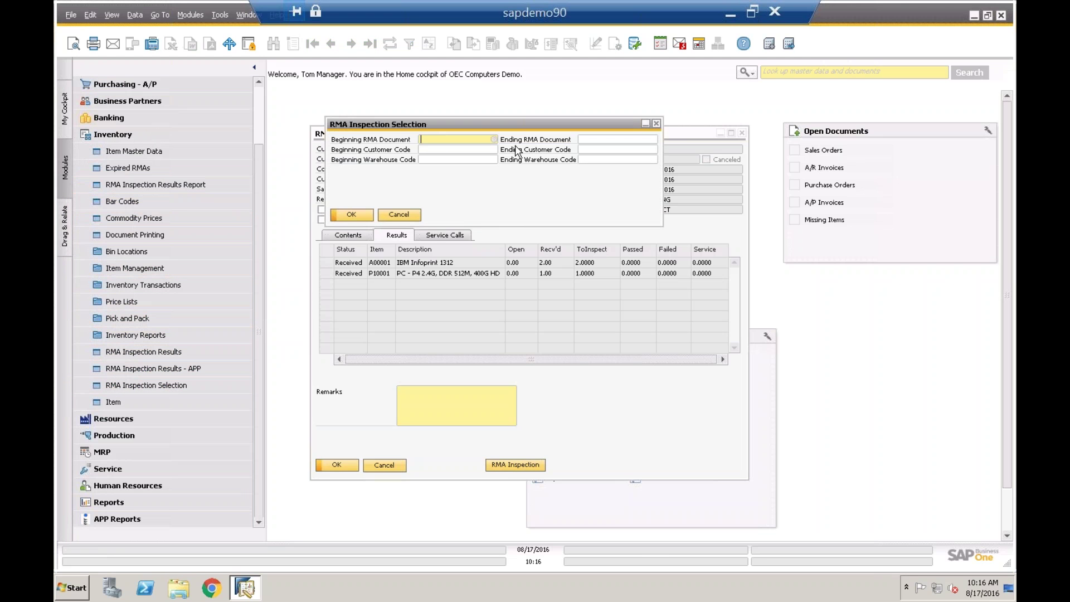
left_click(351, 215)
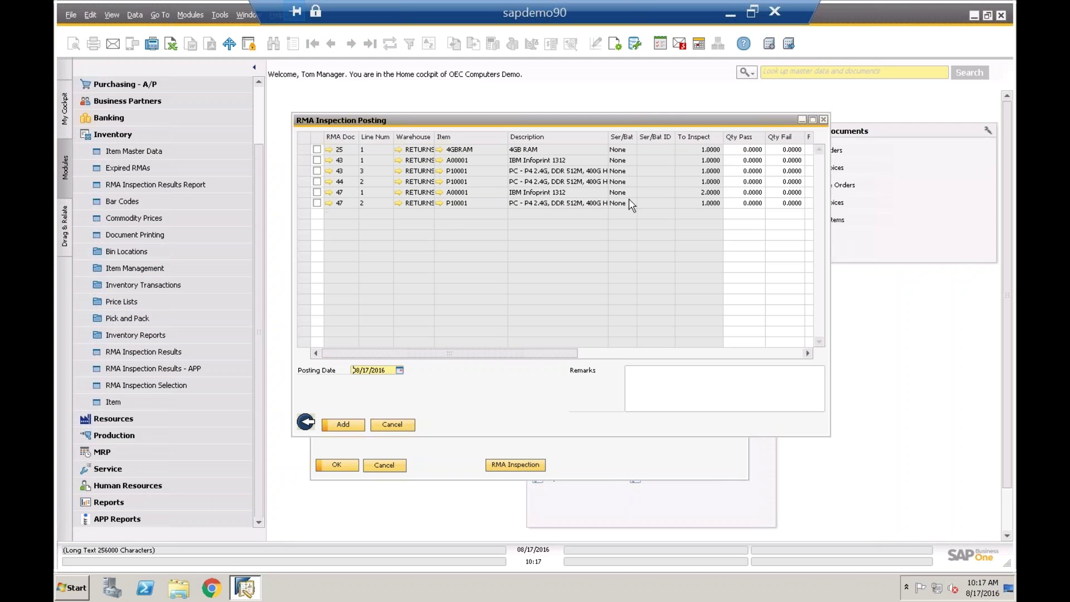
- On the A00001 line of RMA 47, set the passed quantity to 1 and the failed quantity to 1
left_click_drag(544, 352, 602, 353)
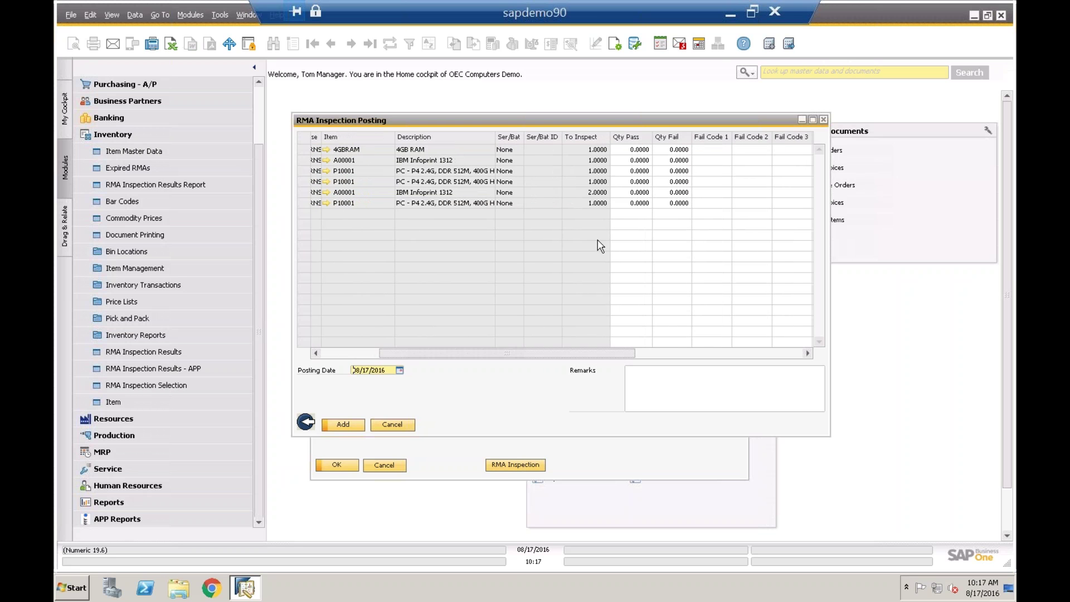
left_click(630, 192)
type("1")
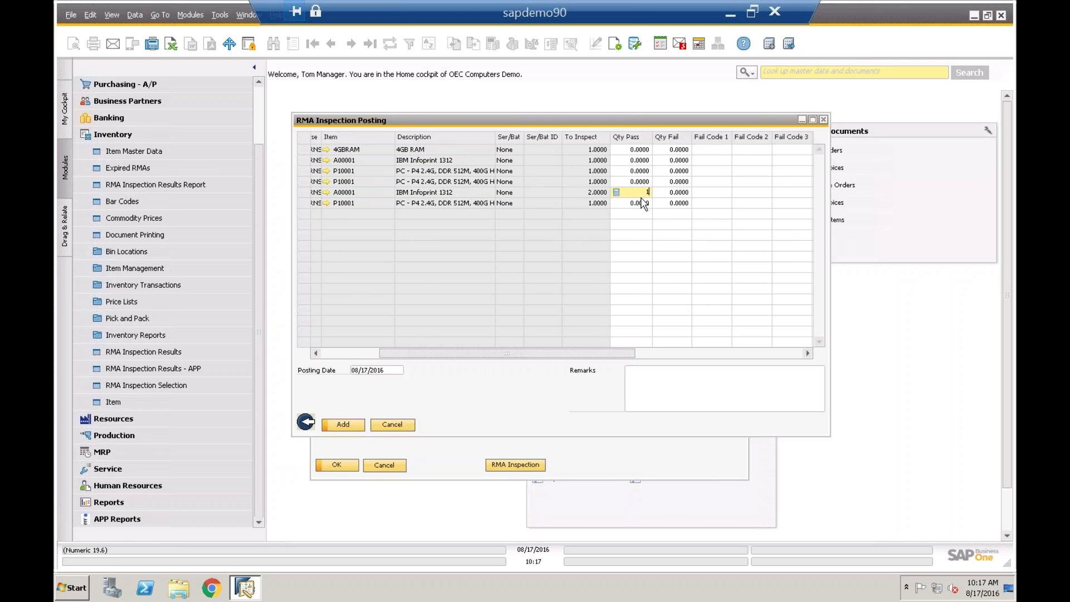
left_click(670, 194)
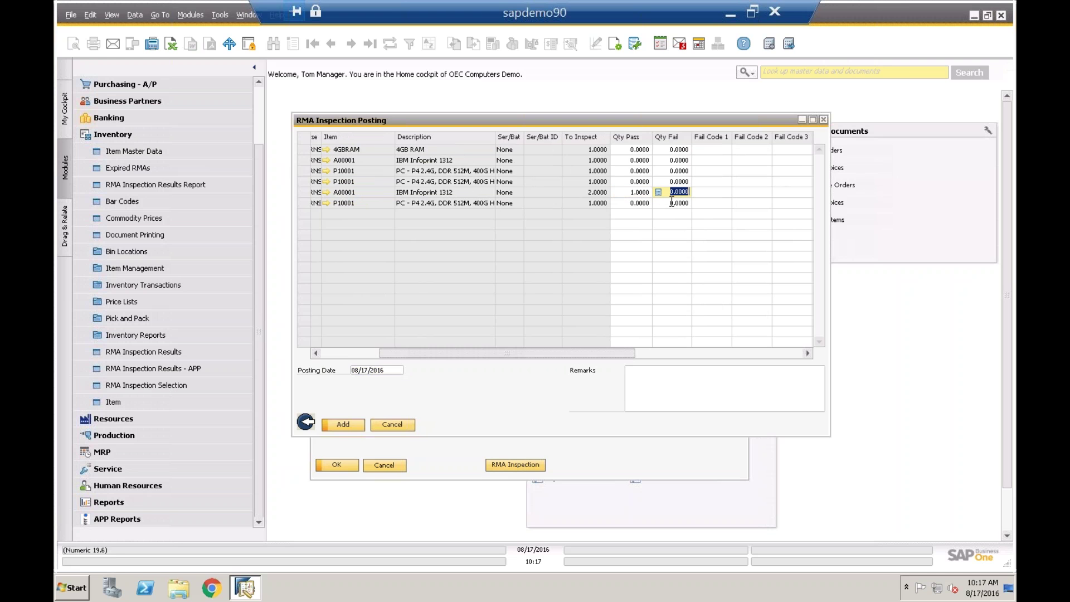
type("1")
key("Tab")
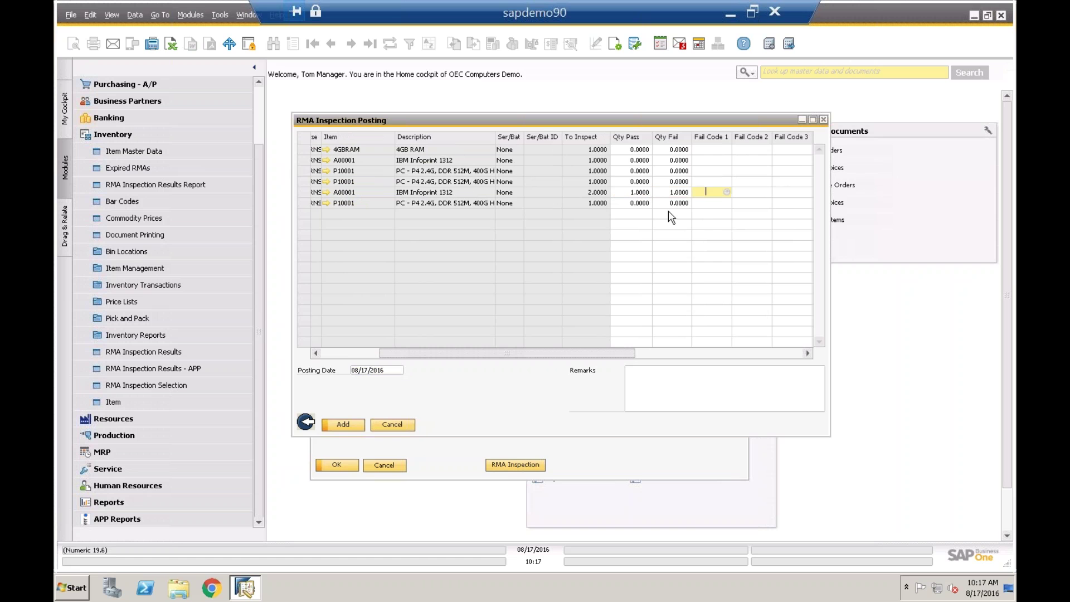
- Set the first fail code of the RMA 47 A00001 line to DAMAGED and view the choices for the second fail code
left_click(727, 192)
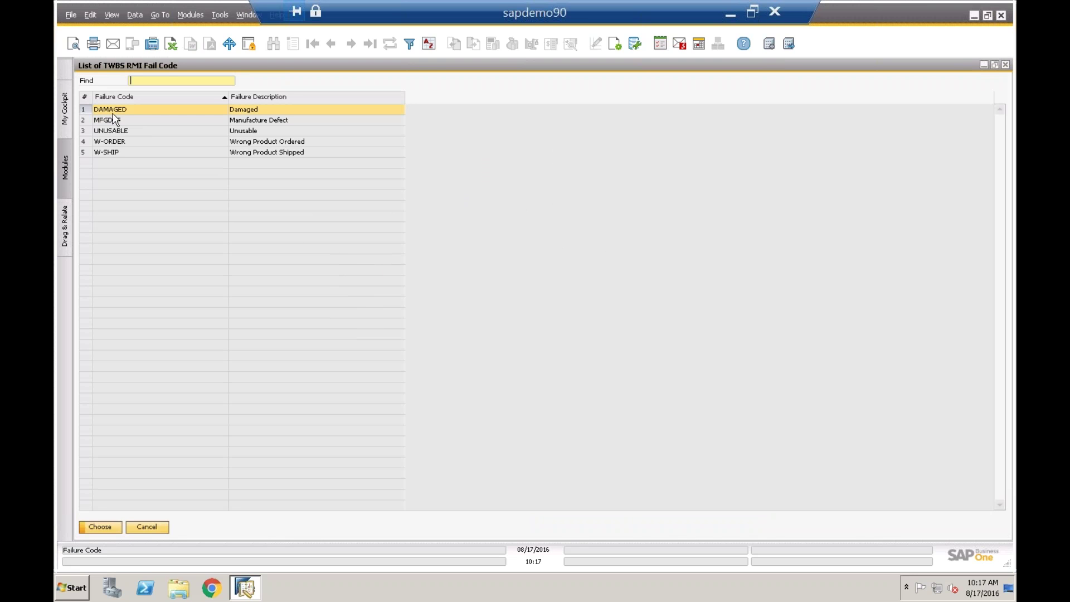
double_click(110, 109)
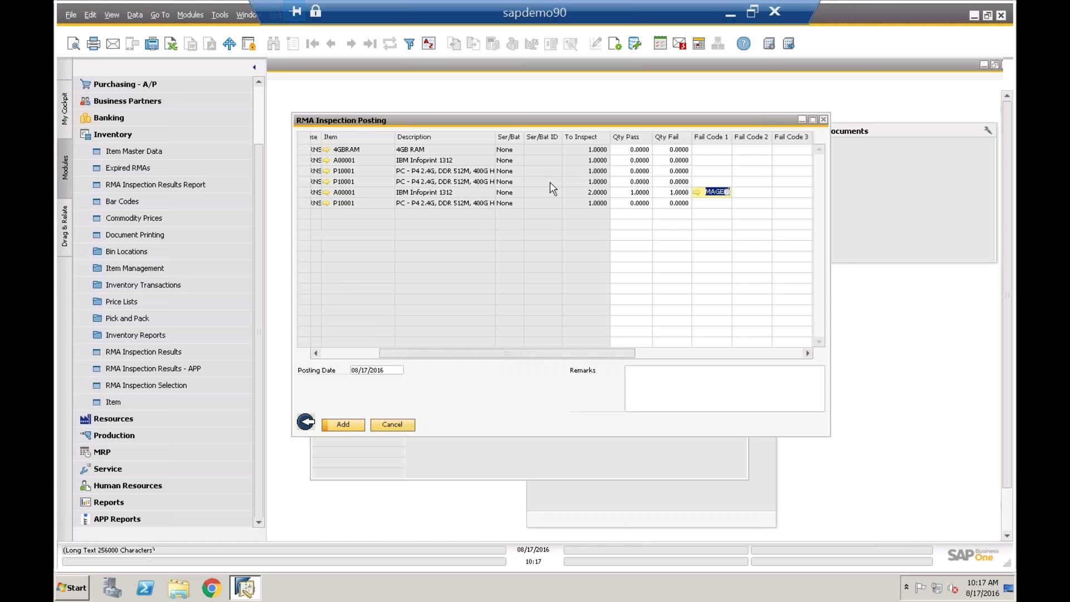
left_click(768, 193)
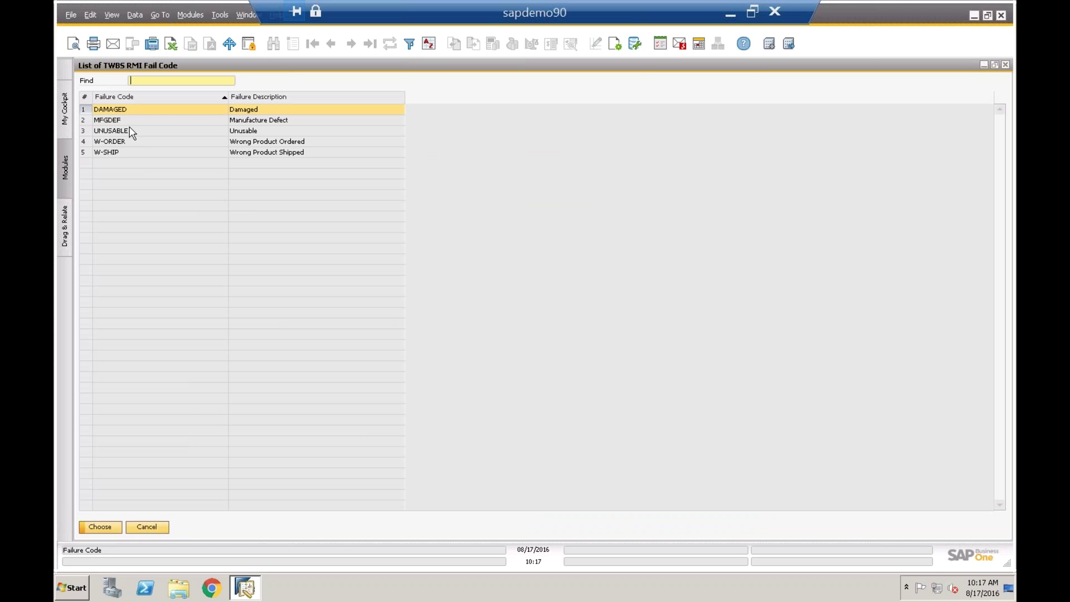
left_click(146, 528)
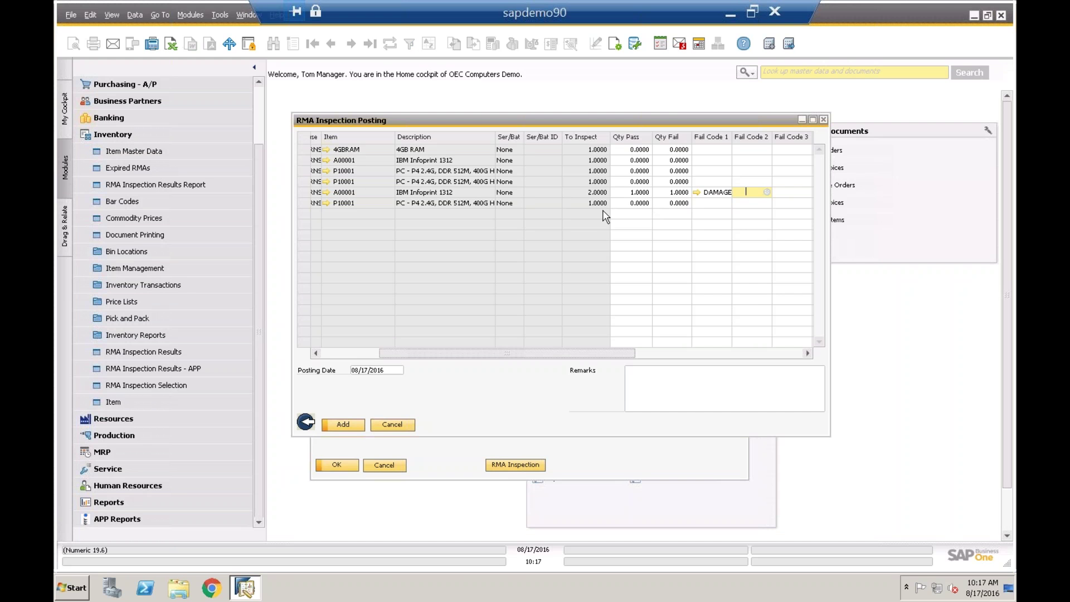
- For RMA 47, set the passed quantity to 0 on the A00001 line and to 1 on the P10001 line
left_click(677, 192)
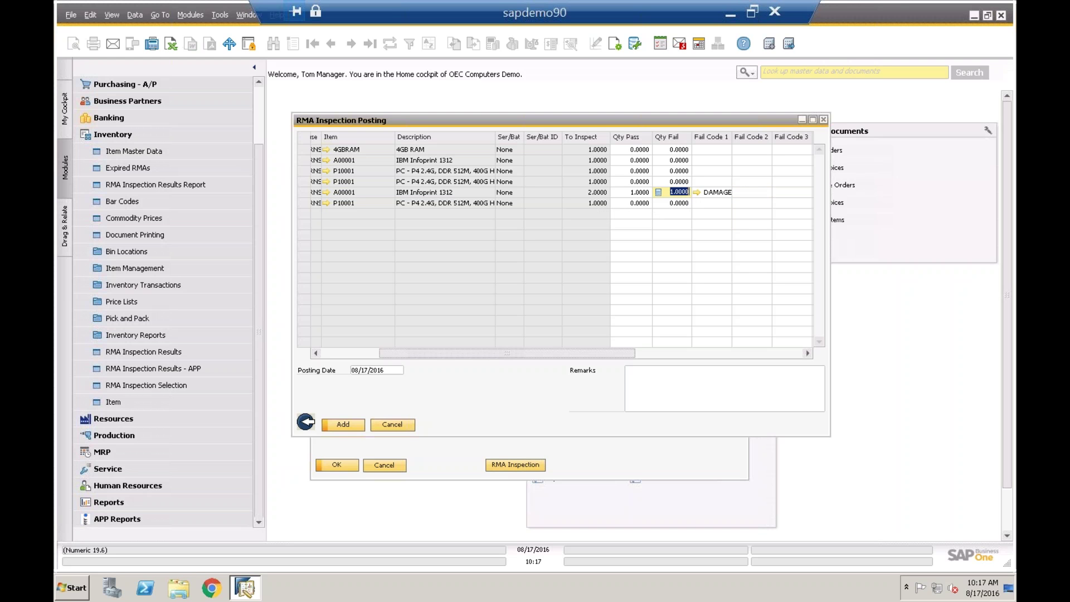
left_click(639, 192)
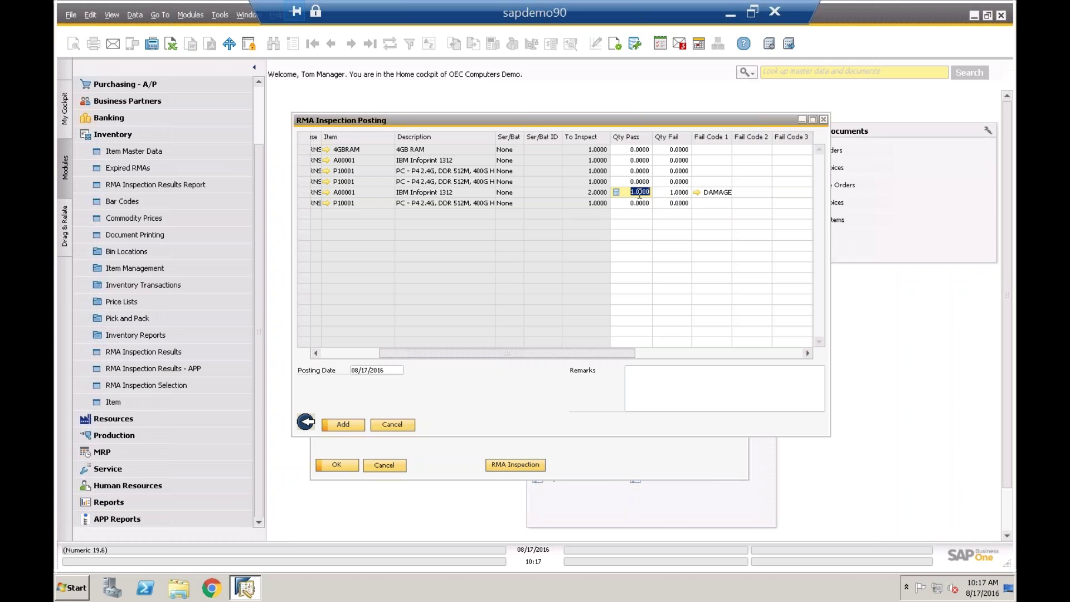
type("0")
left_click(643, 203)
type("1")
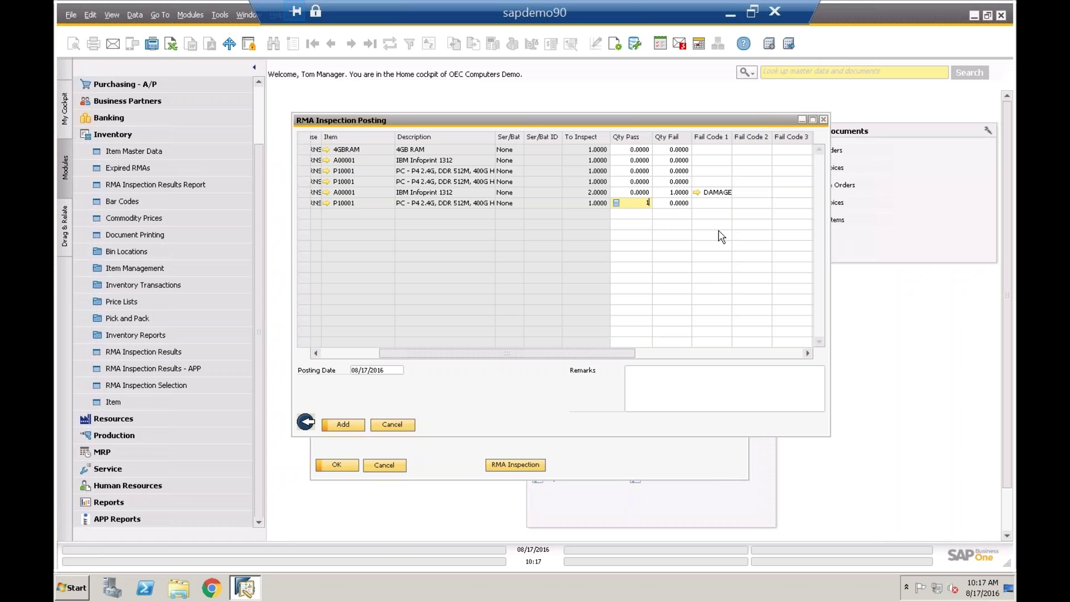
key("Tab")
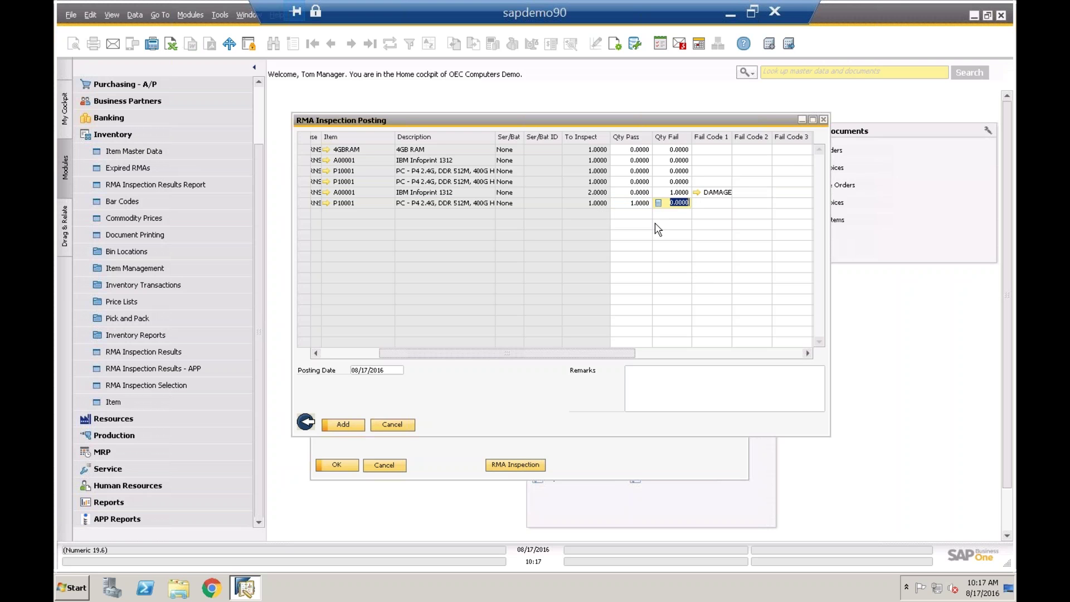
- On the RMA 47 A00001 line, set the service quantity to 1 and the first service code to REP_RTN
left_click(638, 353)
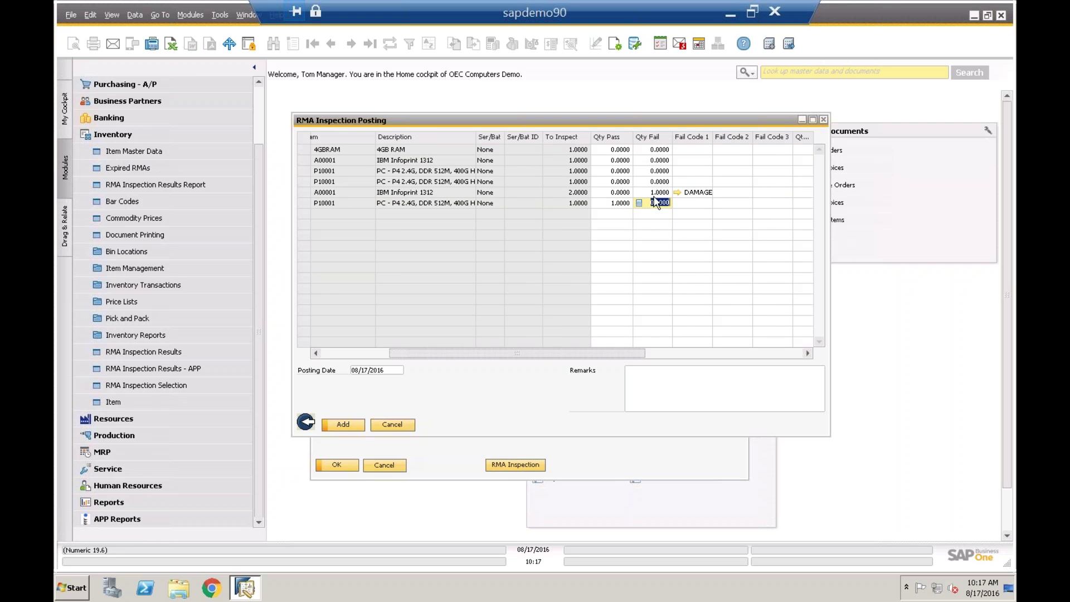
left_click_drag(639, 355, 676, 363)
left_click(753, 192)
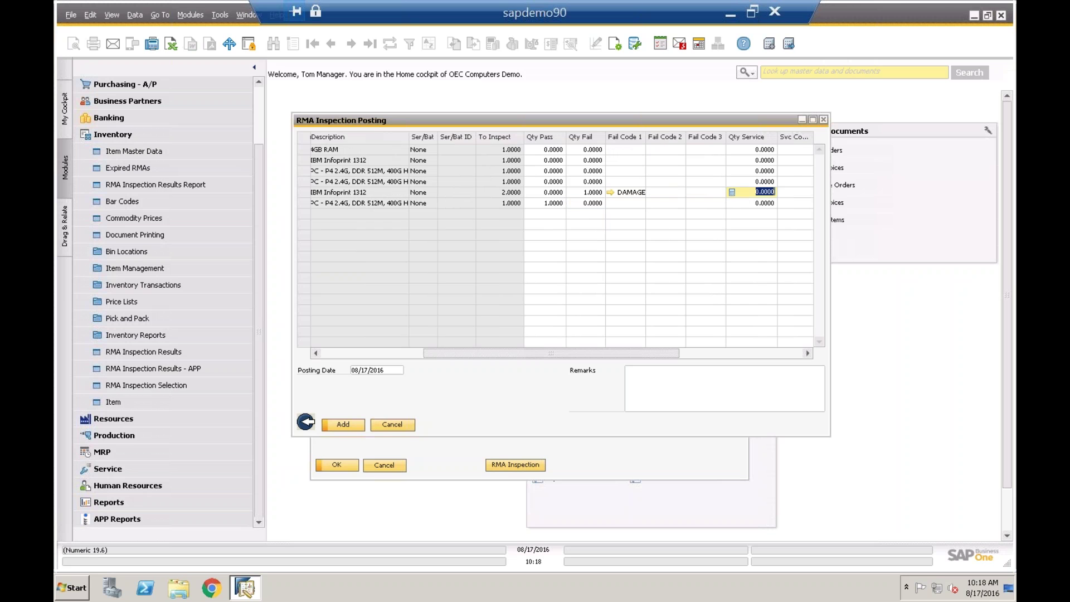
type("1")
key("Tab")
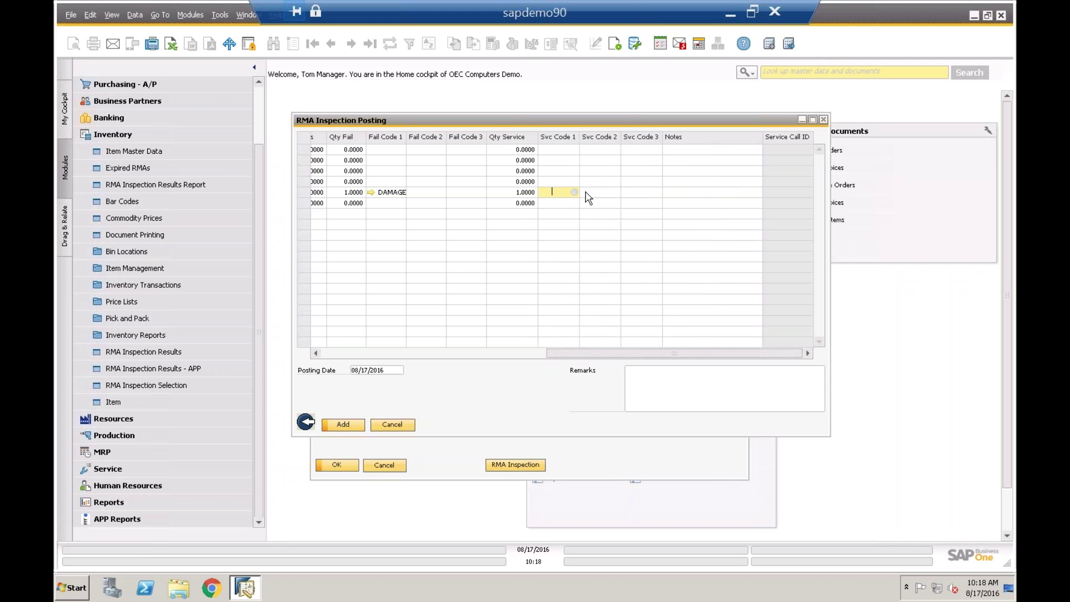
left_click(575, 192)
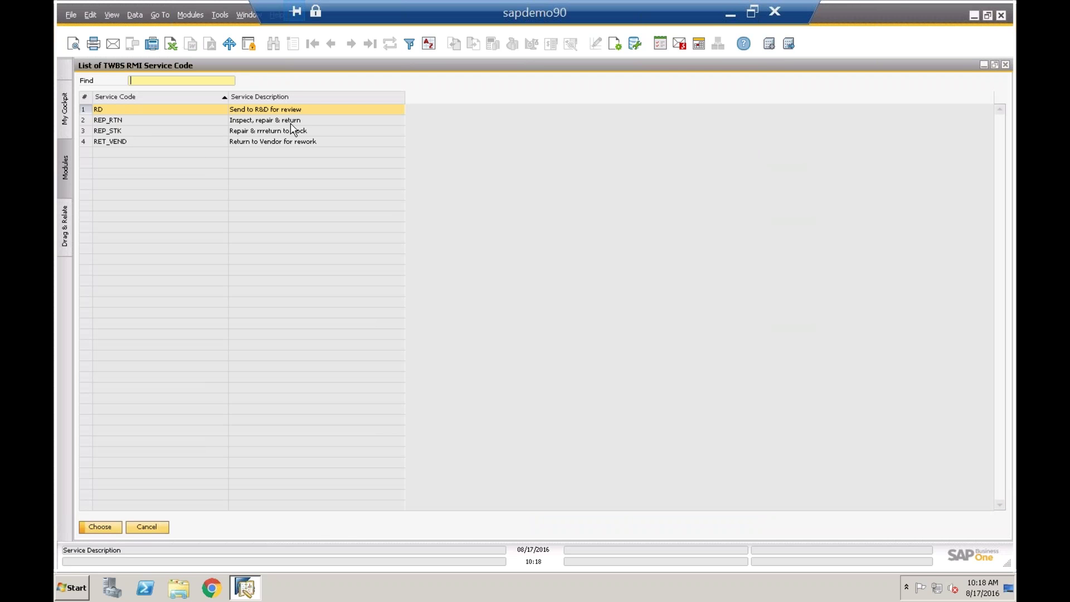
left_click(89, 122)
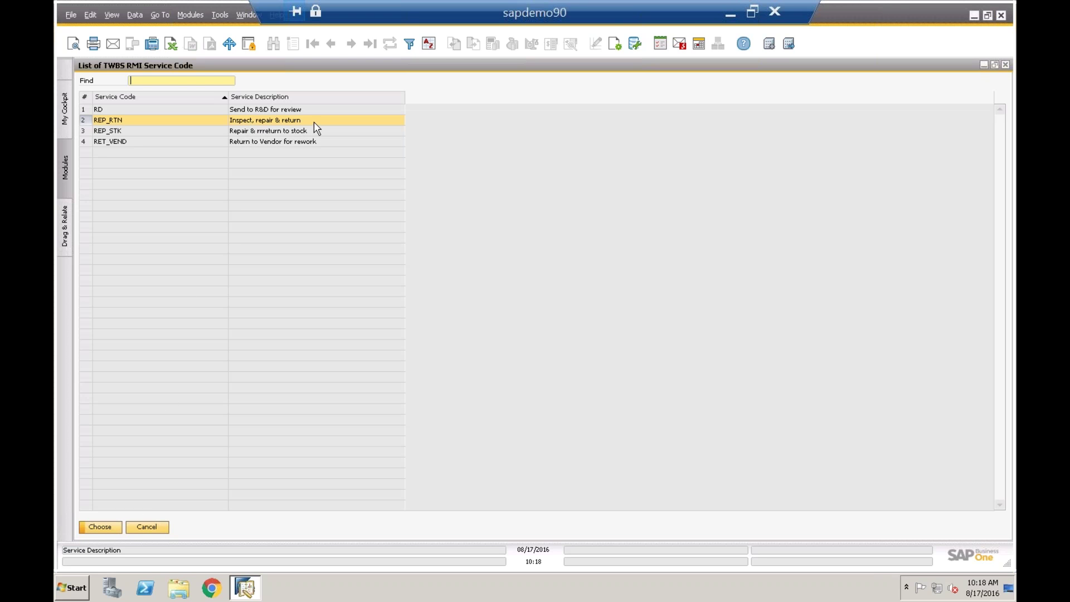
left_click(111, 528)
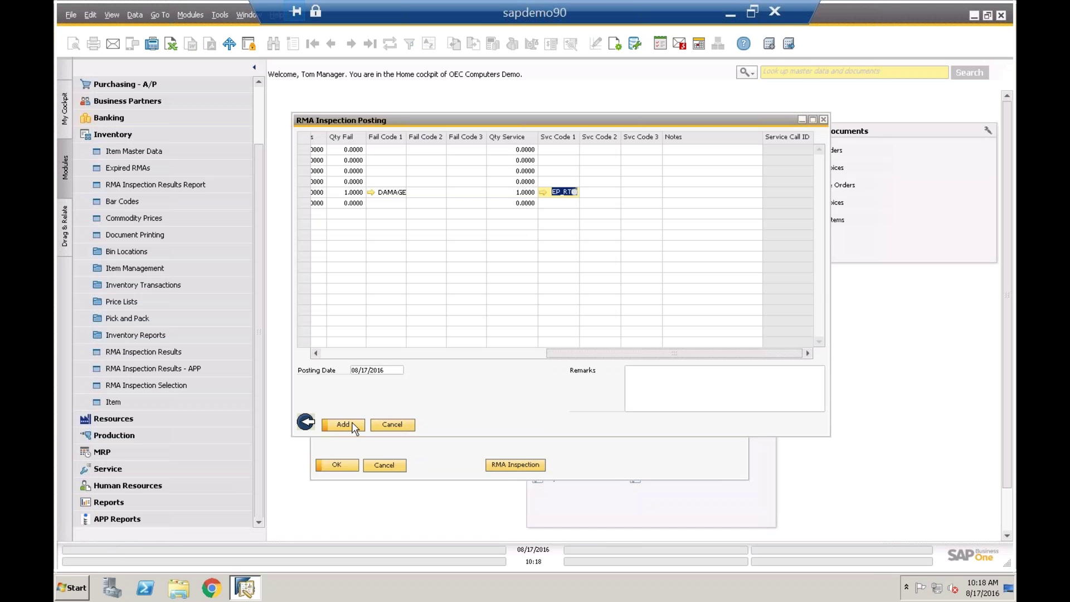
- Select both RMA 47 lines and add their inspection results, executing the inventory transfer
left_click(371, 353)
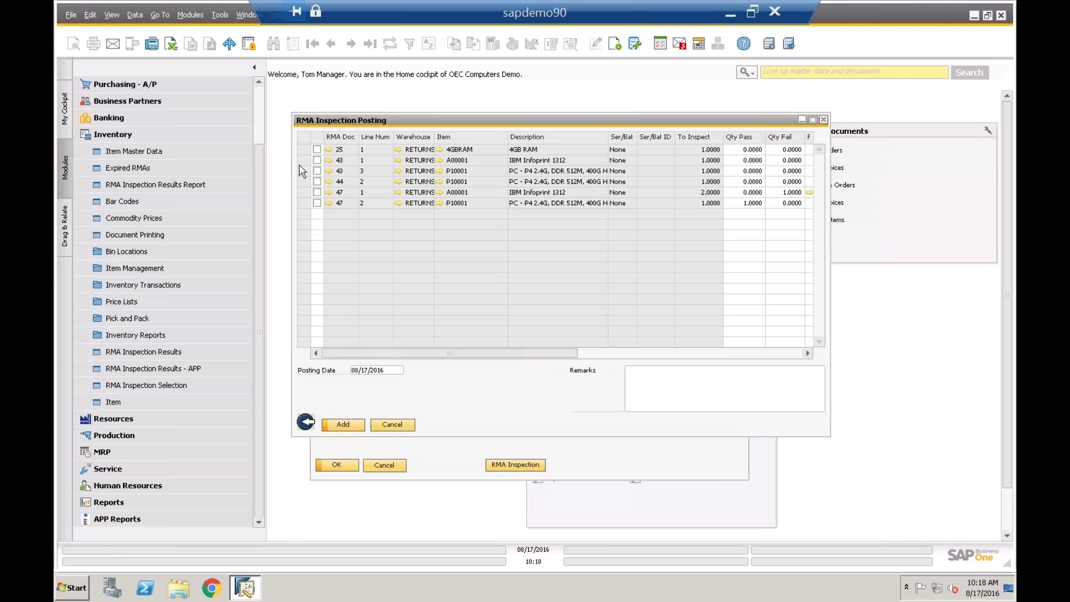
left_click(317, 193)
left_click(317, 203)
left_click_drag(566, 353, 607, 354)
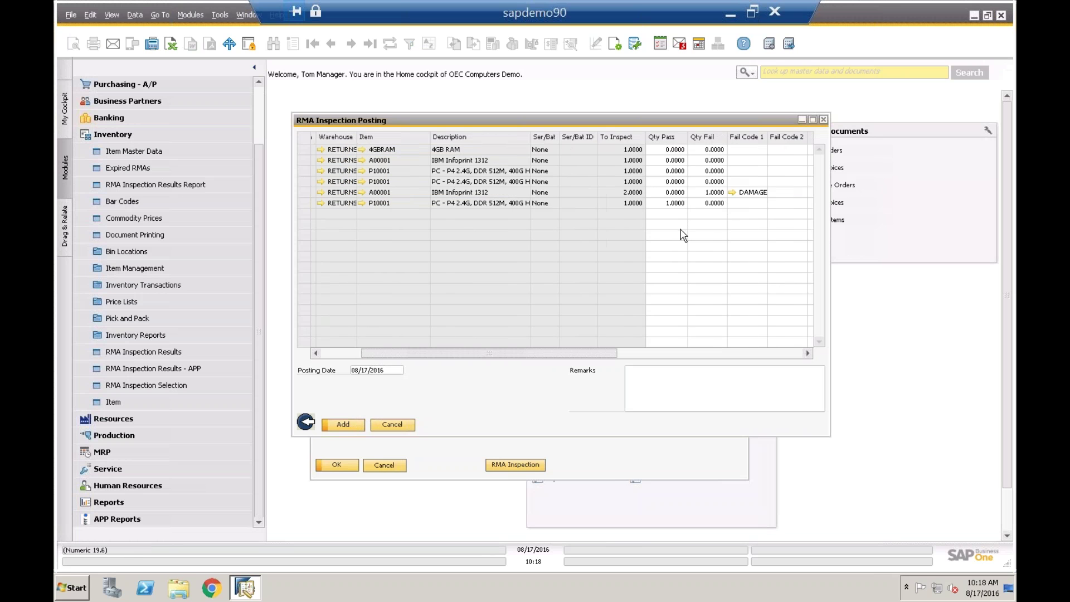
left_click(353, 427)
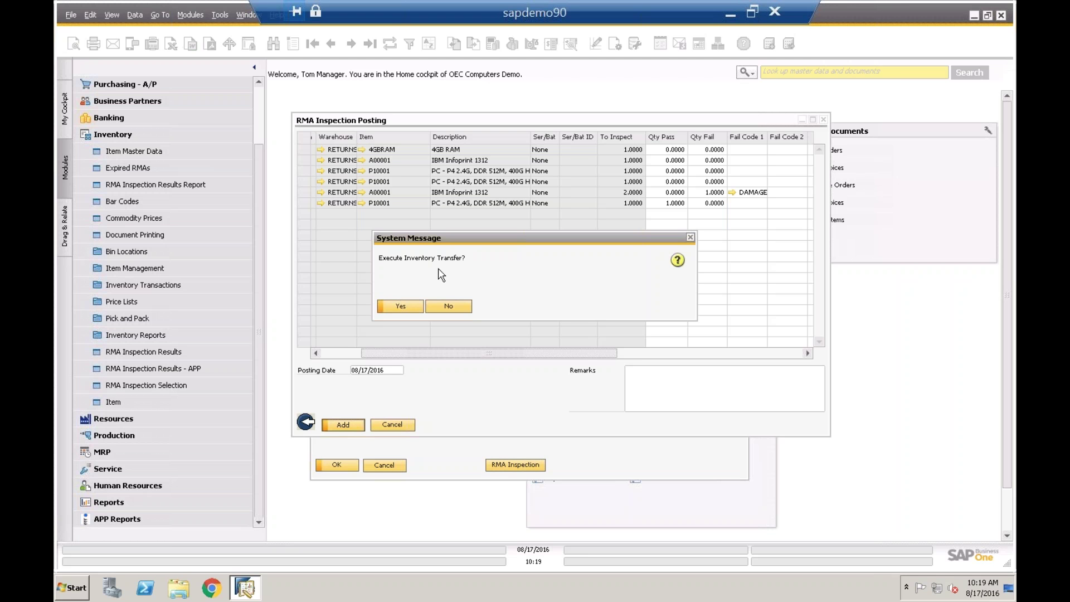
left_click(413, 309)
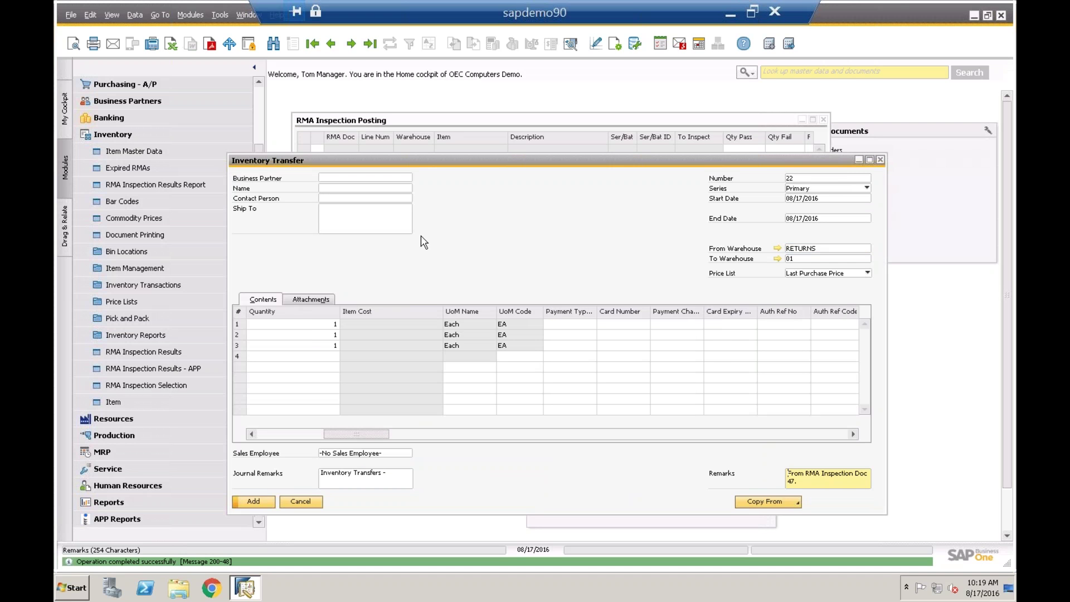
- Check the item and warehouse lines of the inventory transfer from RMA 47, and add the transfer
left_click(314, 435)
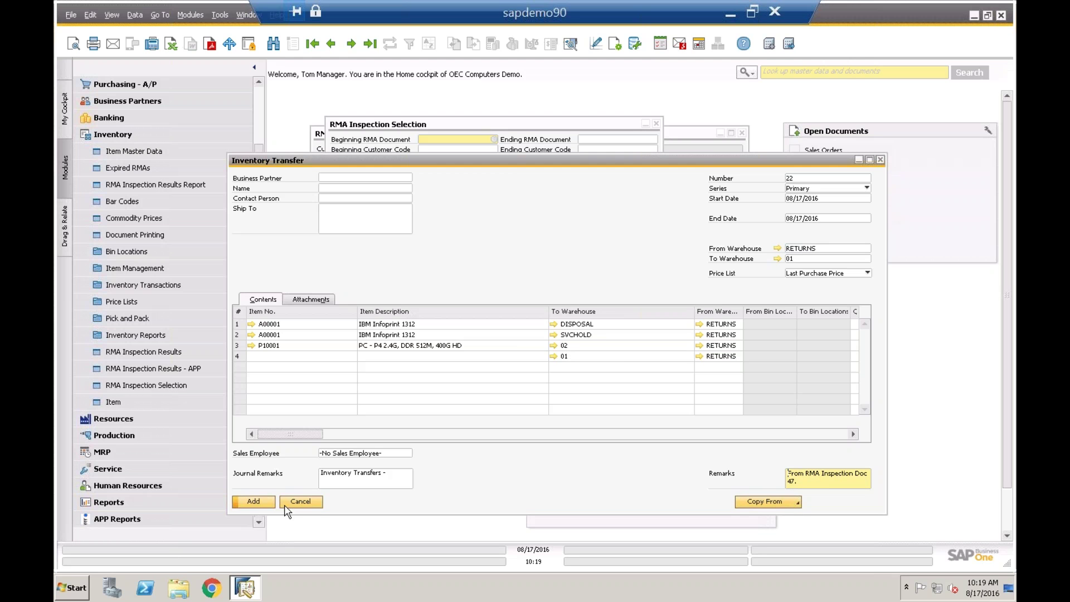
left_click(254, 503)
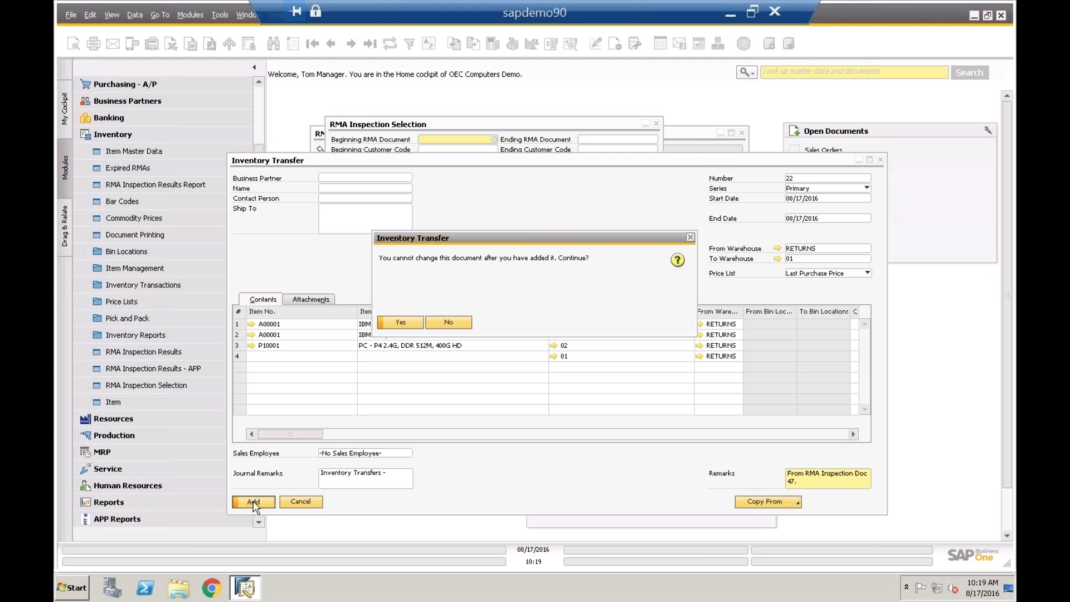
left_click(411, 325)
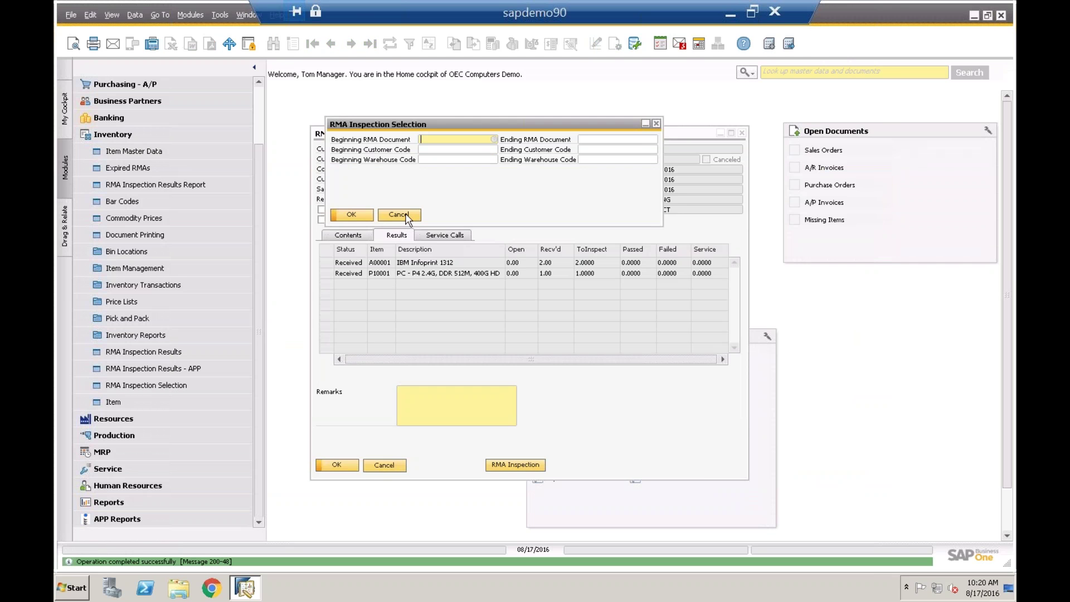
- Close the RMA inspection selection, review the refreshed inspection results of RMA 47, and close the RMA
left_click(406, 216)
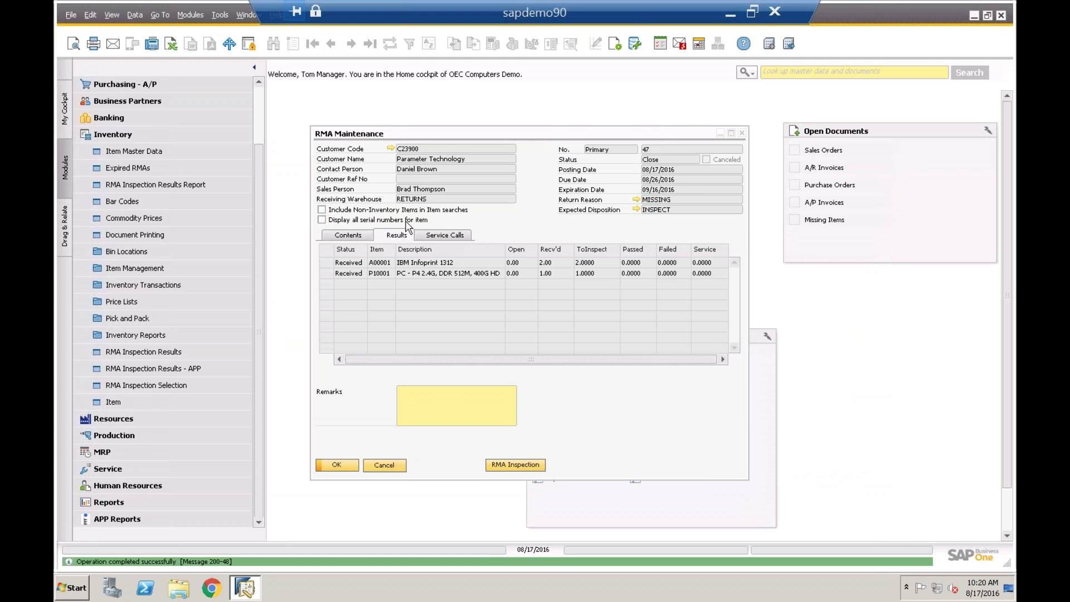
left_click(382, 135)
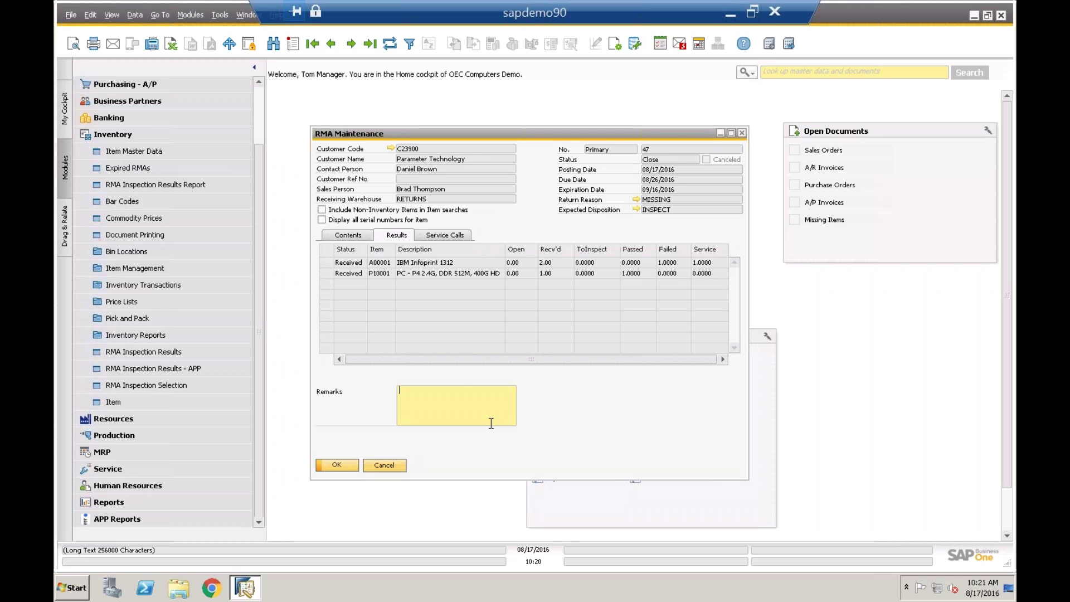
left_click(339, 465)
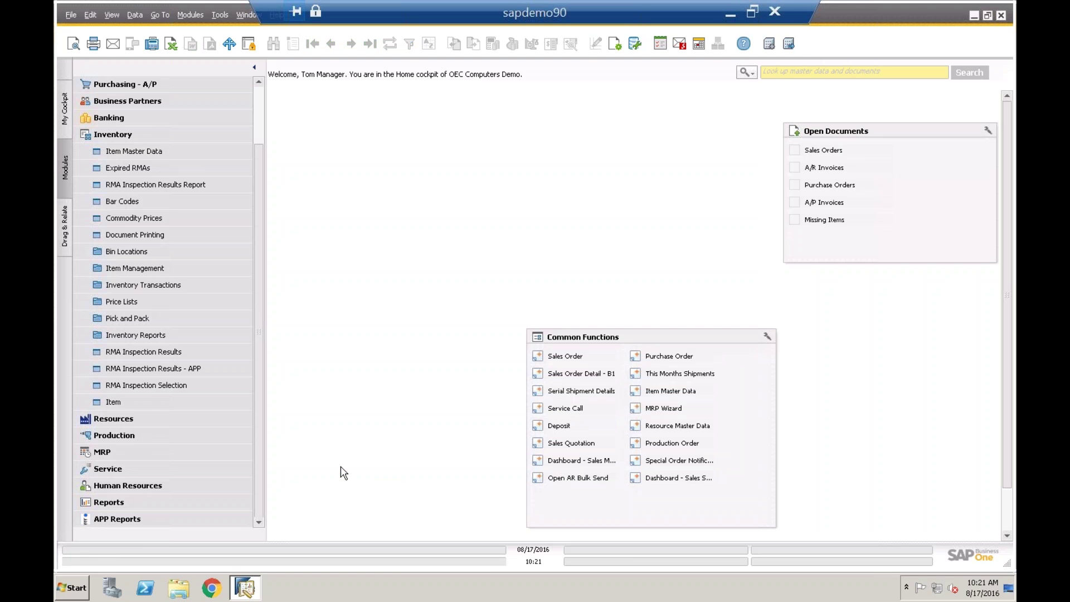
- Run the Expired RMA documents user query from the TWBS RMA category
left_click(220, 15)
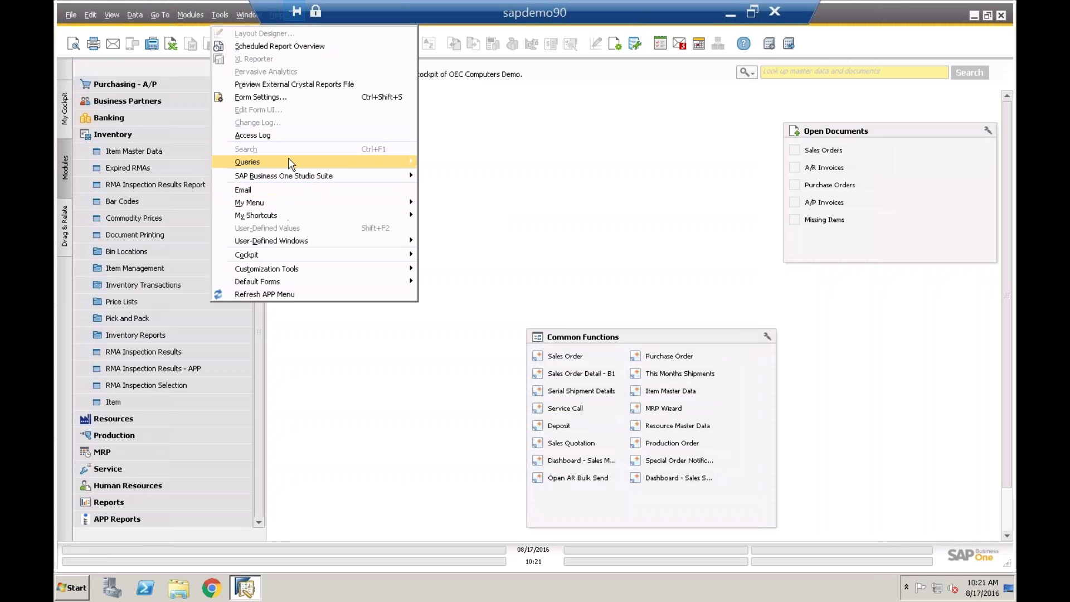
mouse_move(292, 162)
mouse_move(496, 229)
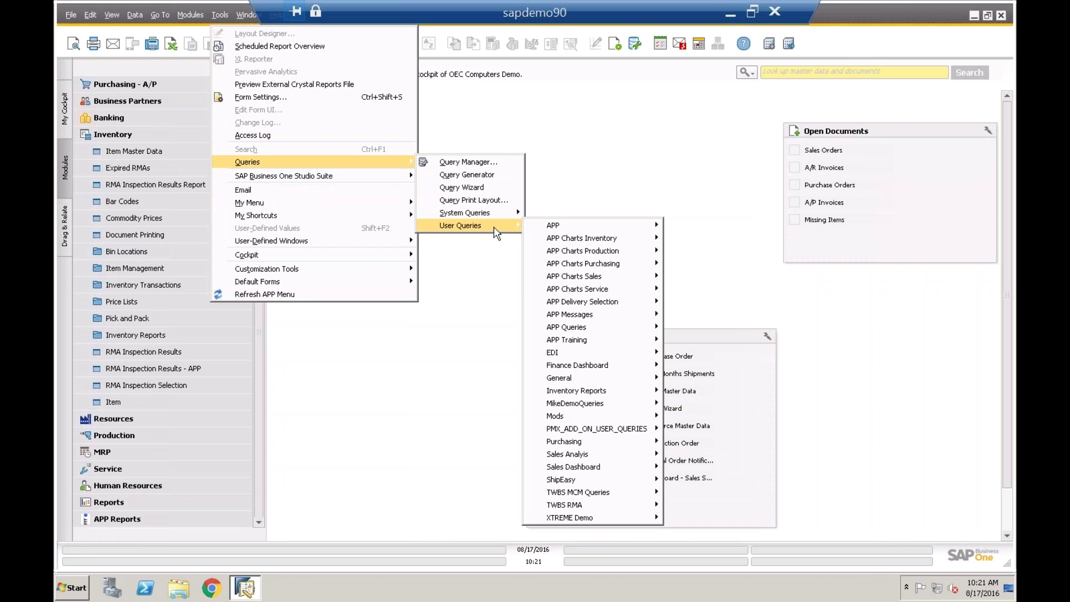
mouse_move(631, 507)
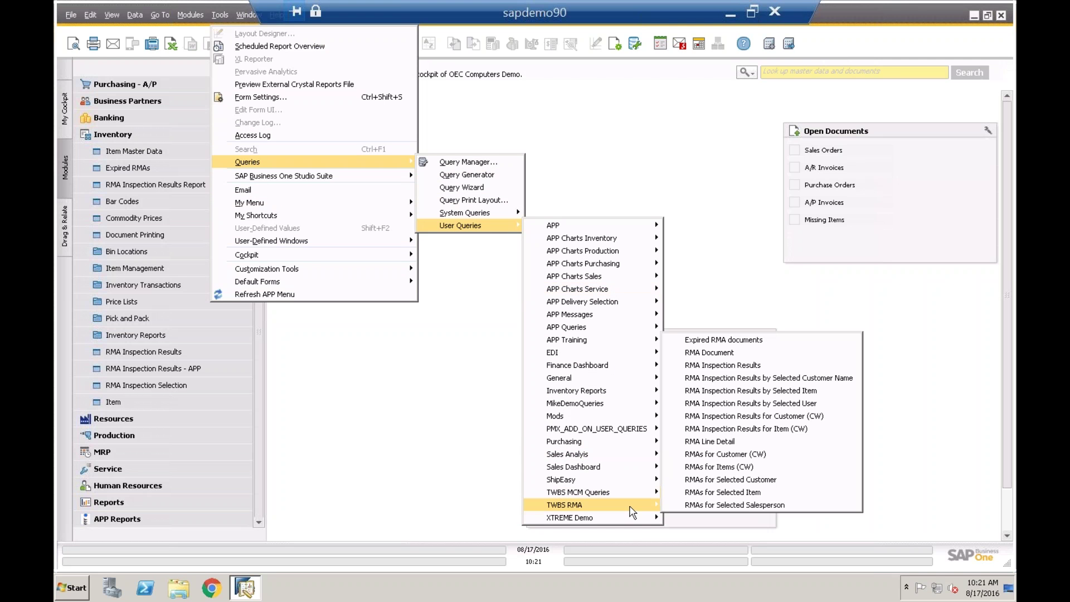
left_click(725, 340)
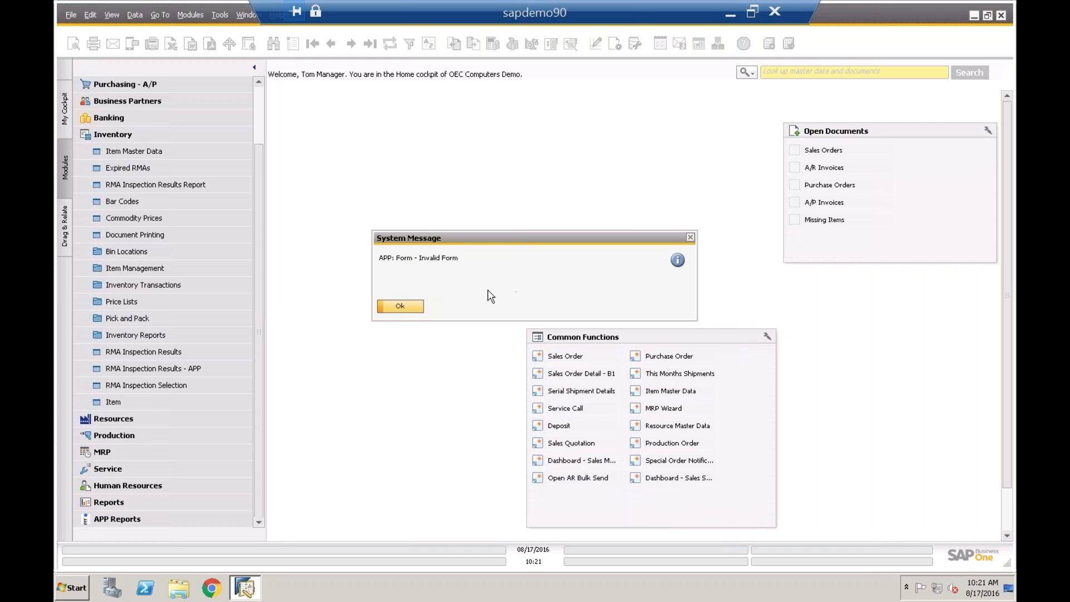
left_click(400, 308)
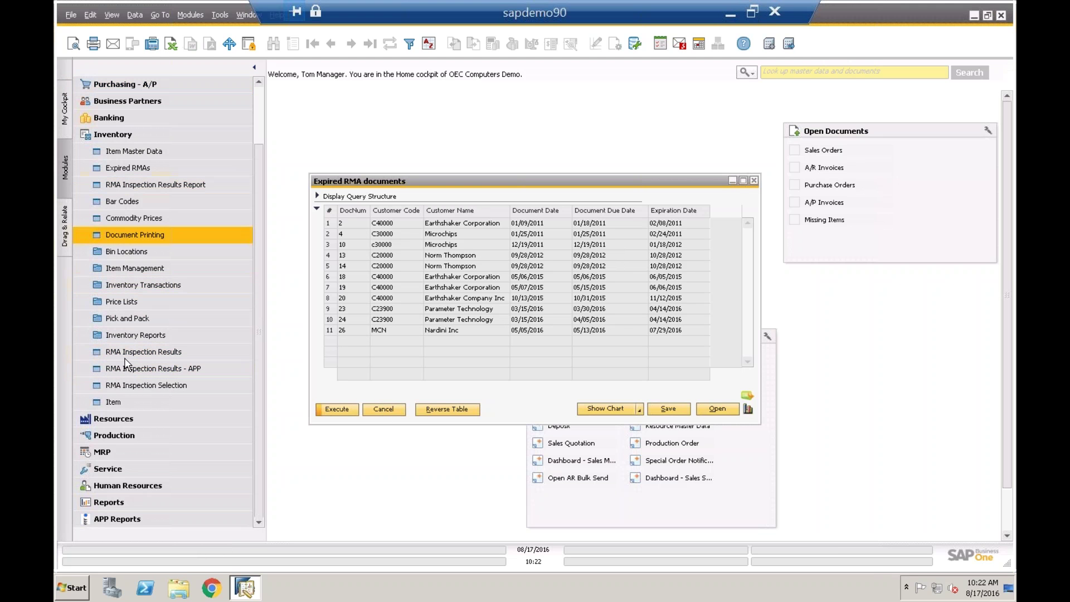
- Open RMA Maintenance from the Sales - A/R module
scroll(234, 134, "up", 4)
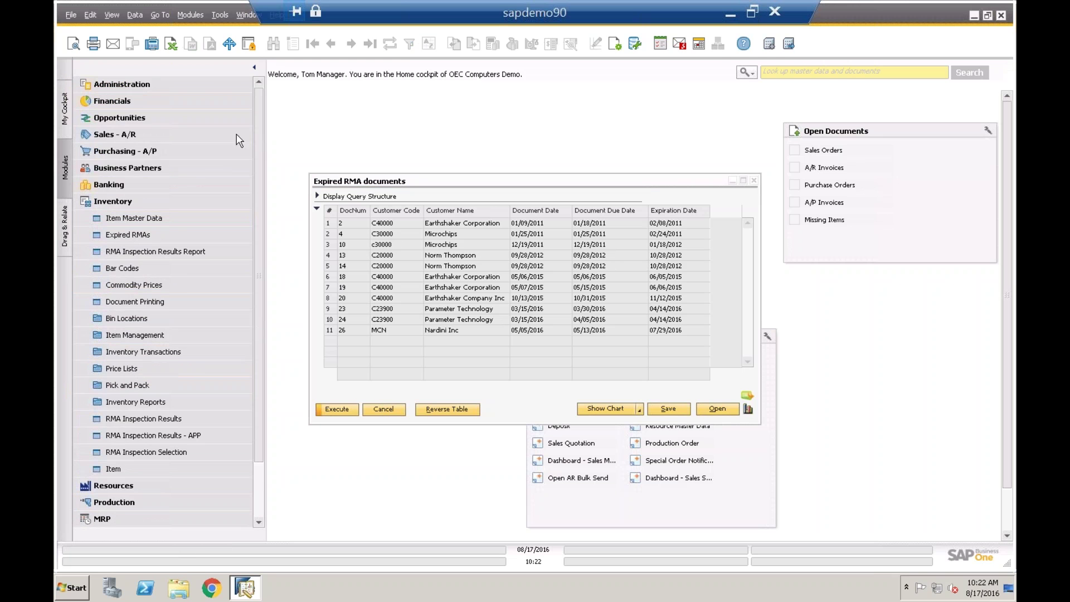
left_click(120, 135)
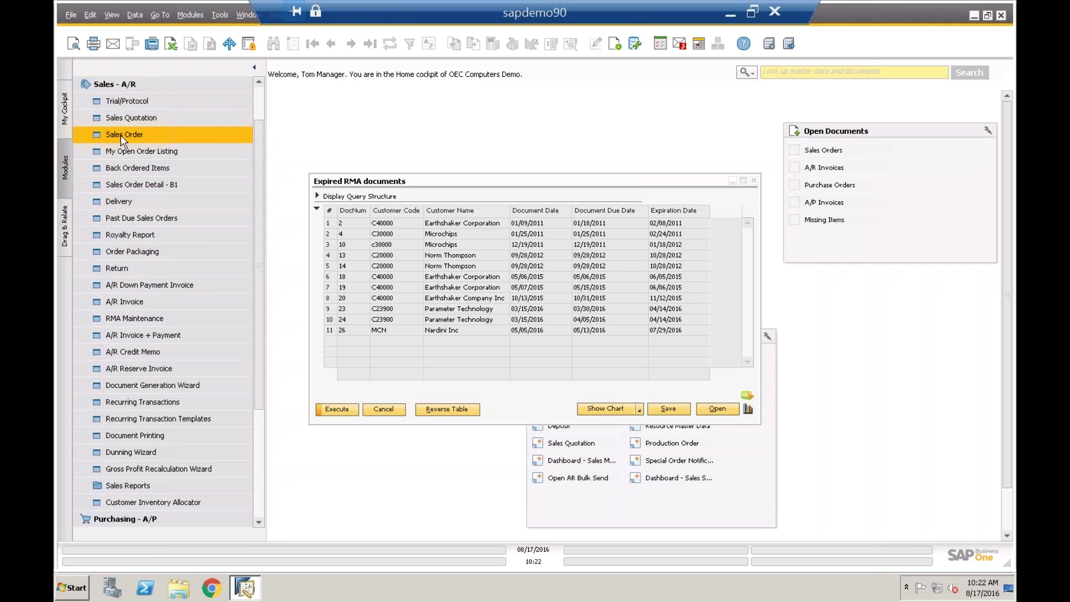
left_click(154, 322)
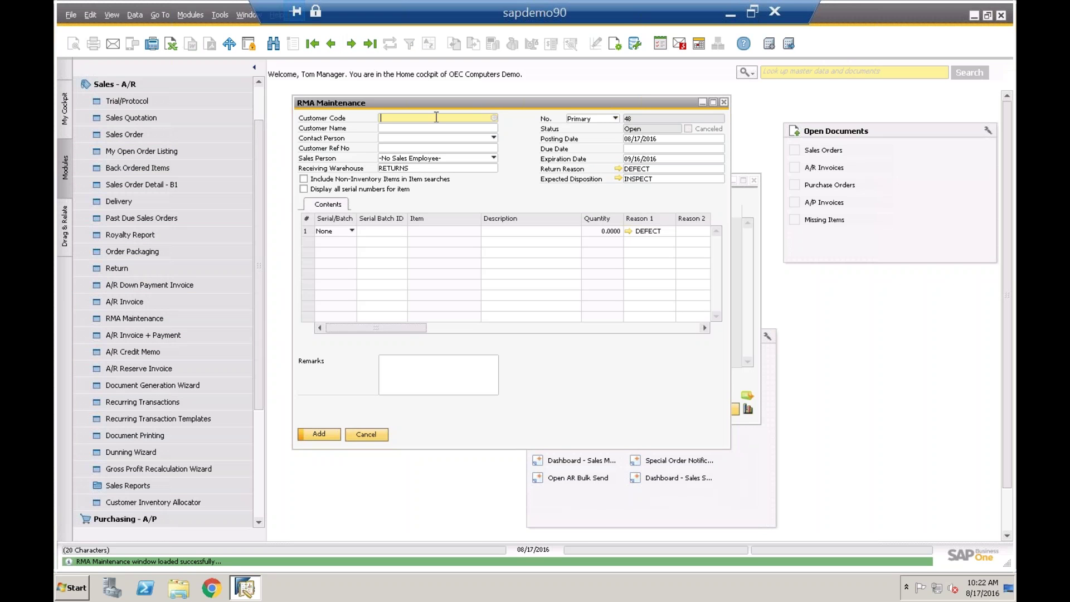
type("MCN")
key("Tab")
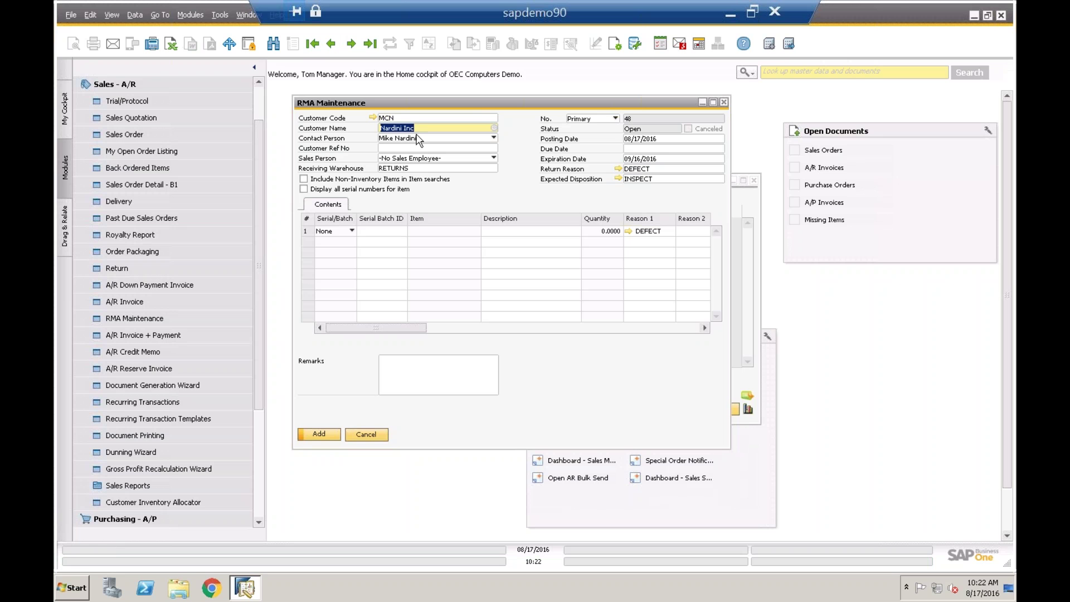
left_click(418, 127)
- Discard the unsaved RMA entry and find RMA number 26
left_click(274, 43)
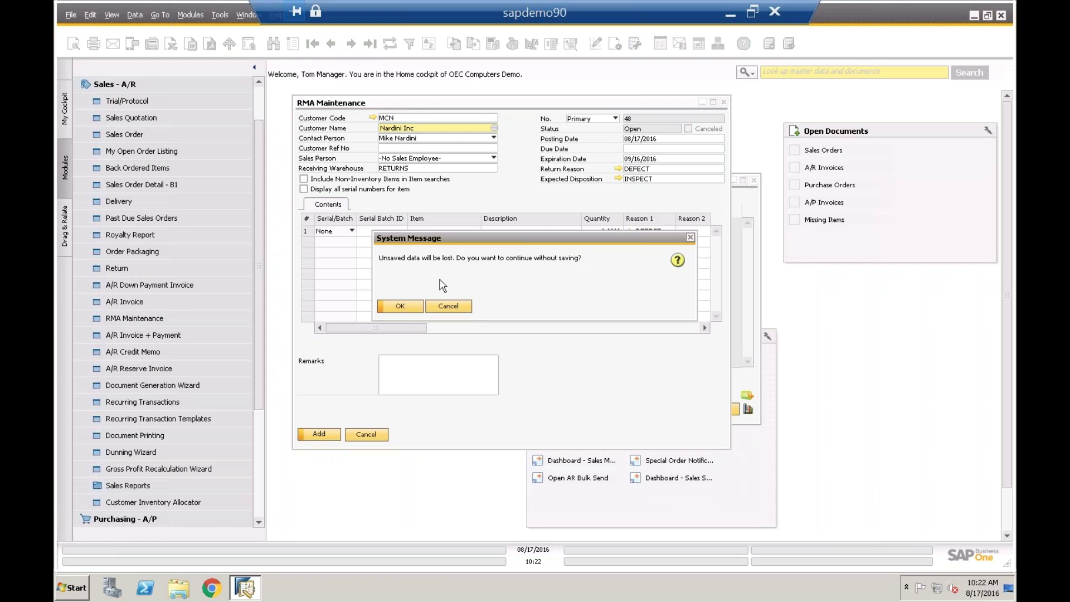
left_click(414, 308)
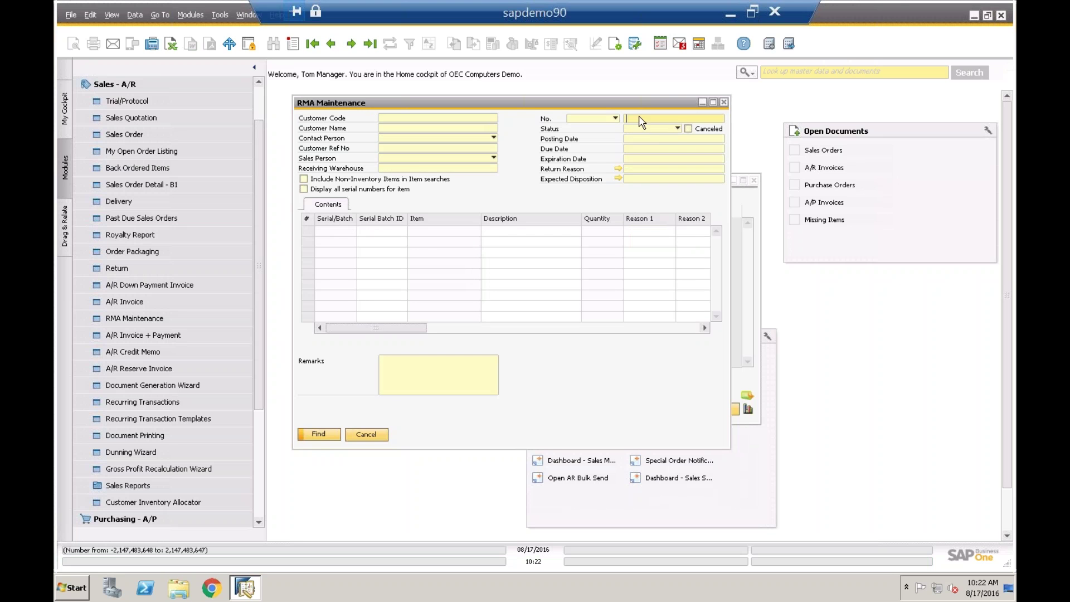
type("26")
key("Return")
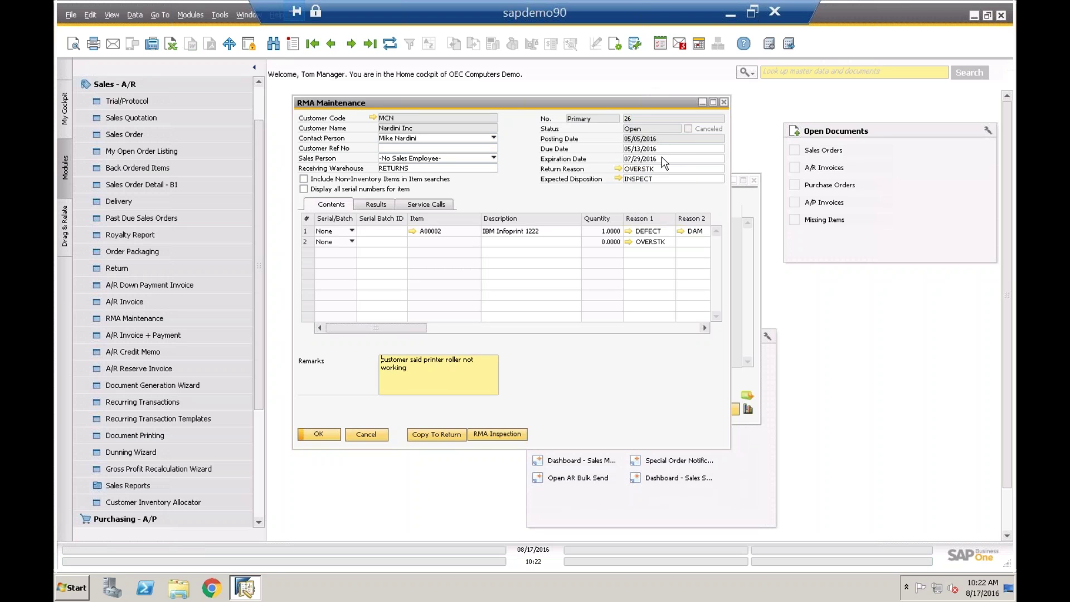
- Set the expiration date of RMA 26 to 09/29/2016, update the RMA, and close it along with the expired RMA list
left_click(664, 159)
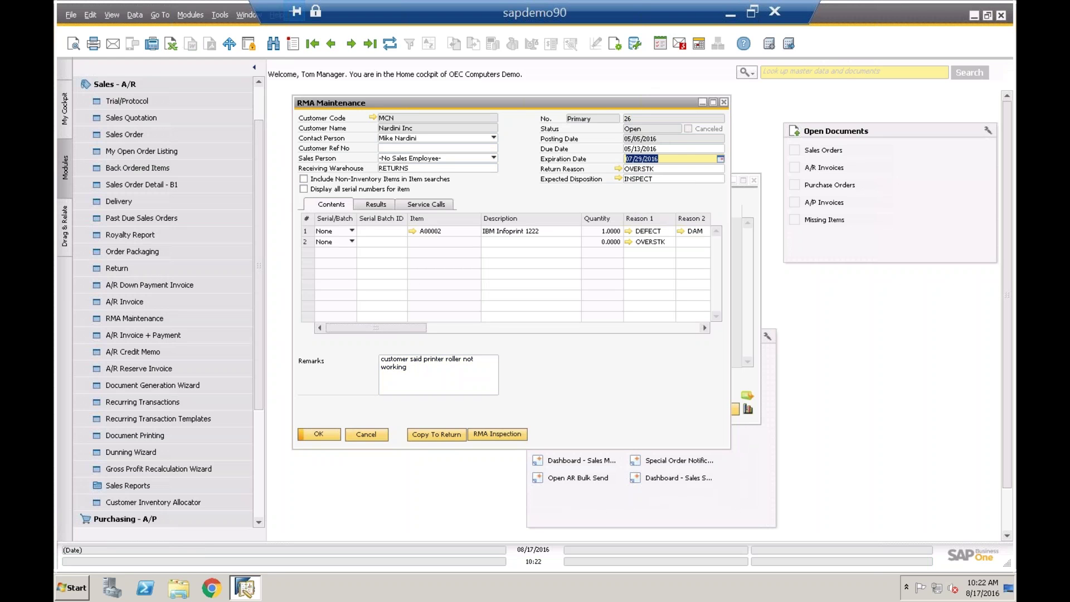
left_click(721, 160)
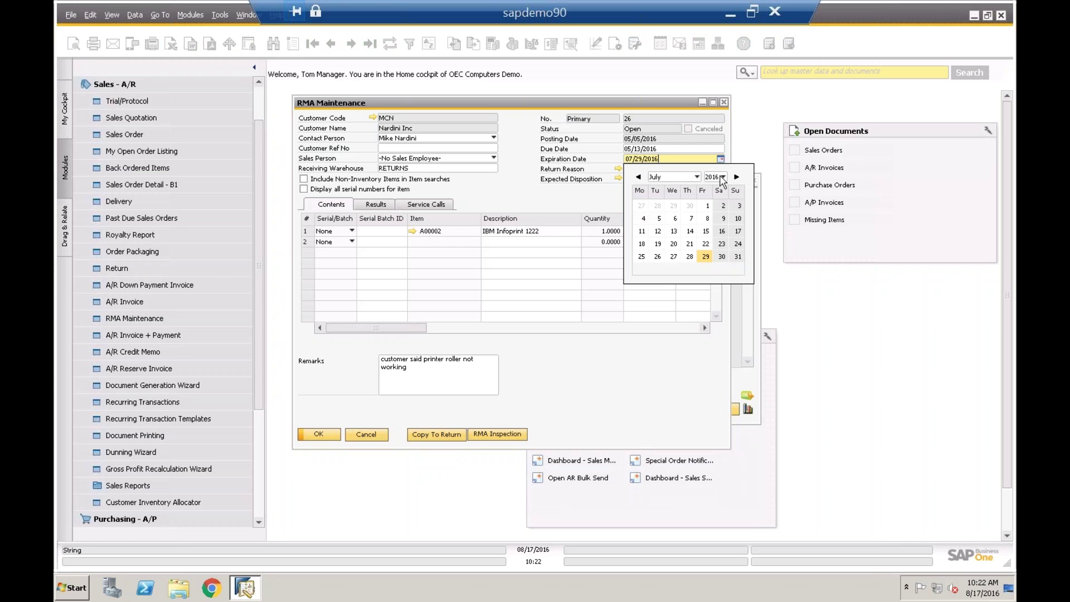
left_click(737, 177)
left_click(737, 177)
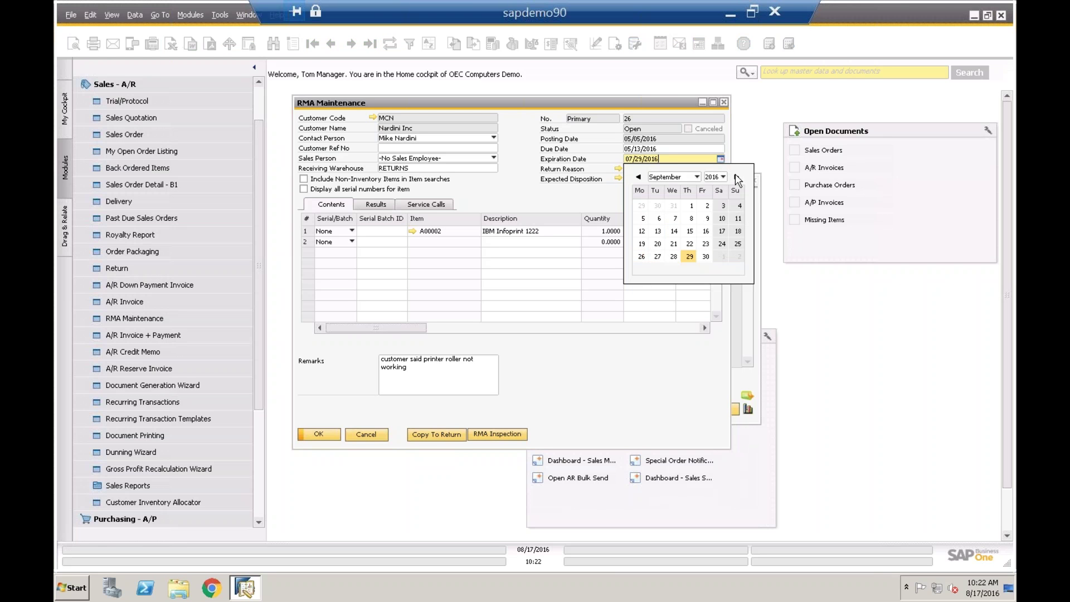
left_click(690, 257)
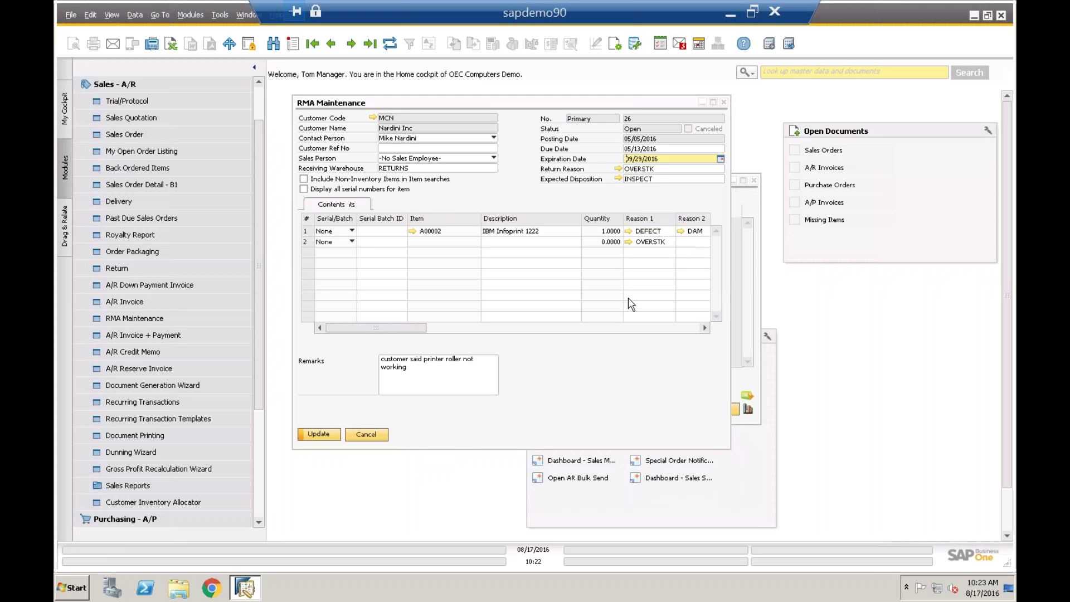
left_click(322, 435)
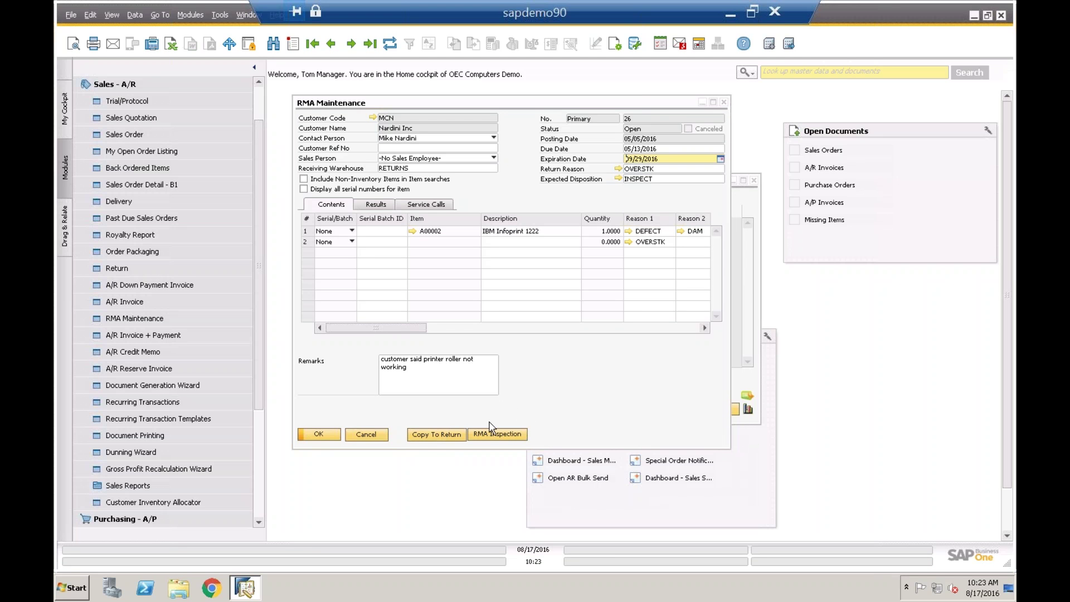
left_click(366, 435)
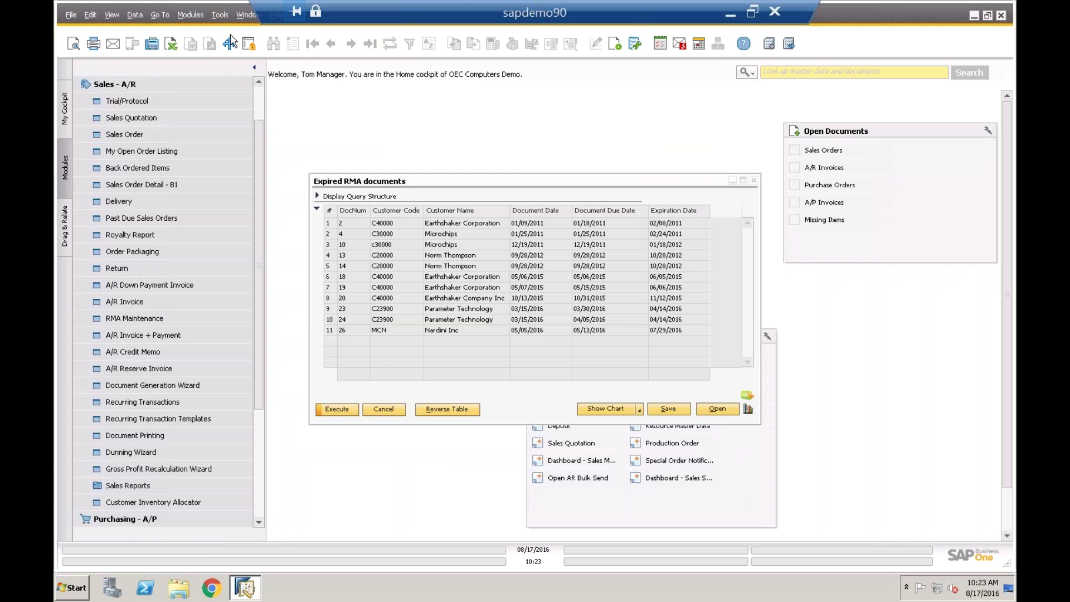
left_click(384, 410)
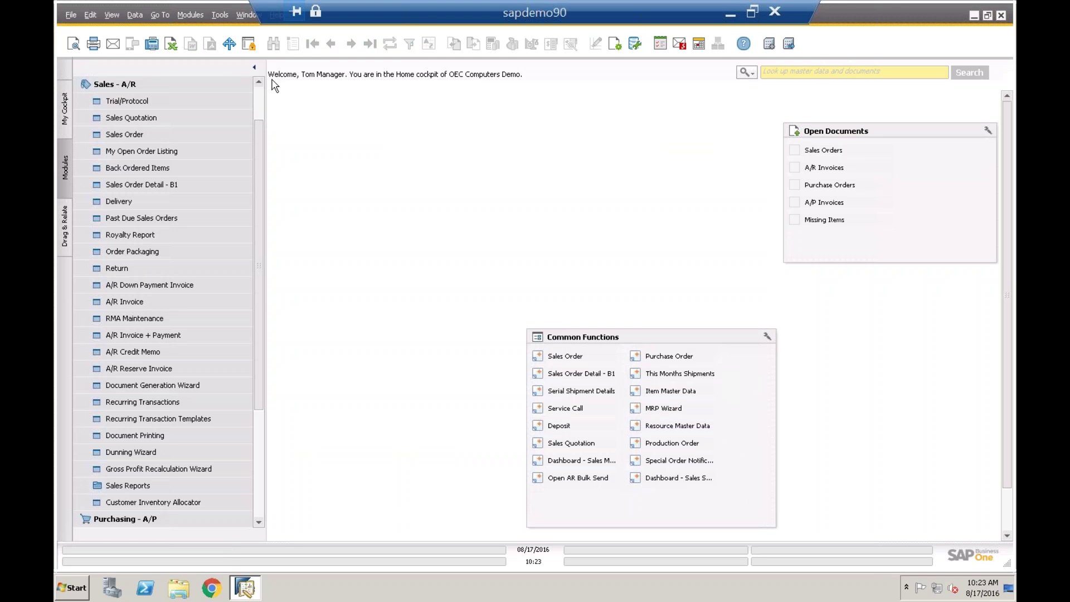
- Examine which user queries are available in the TWBS RMA category
left_click(220, 14)
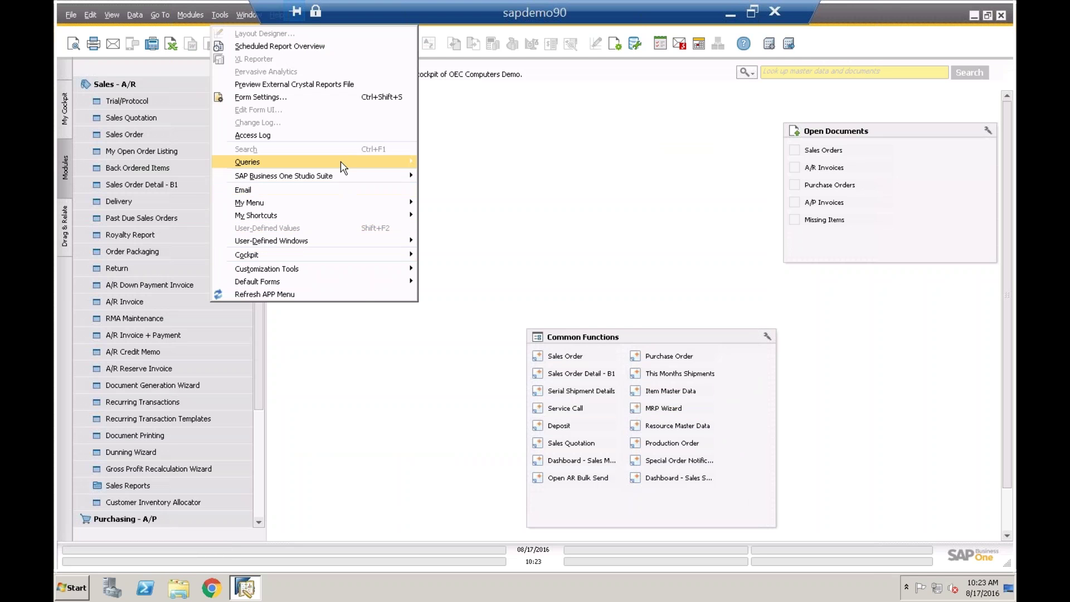
mouse_move(341, 160)
mouse_move(474, 225)
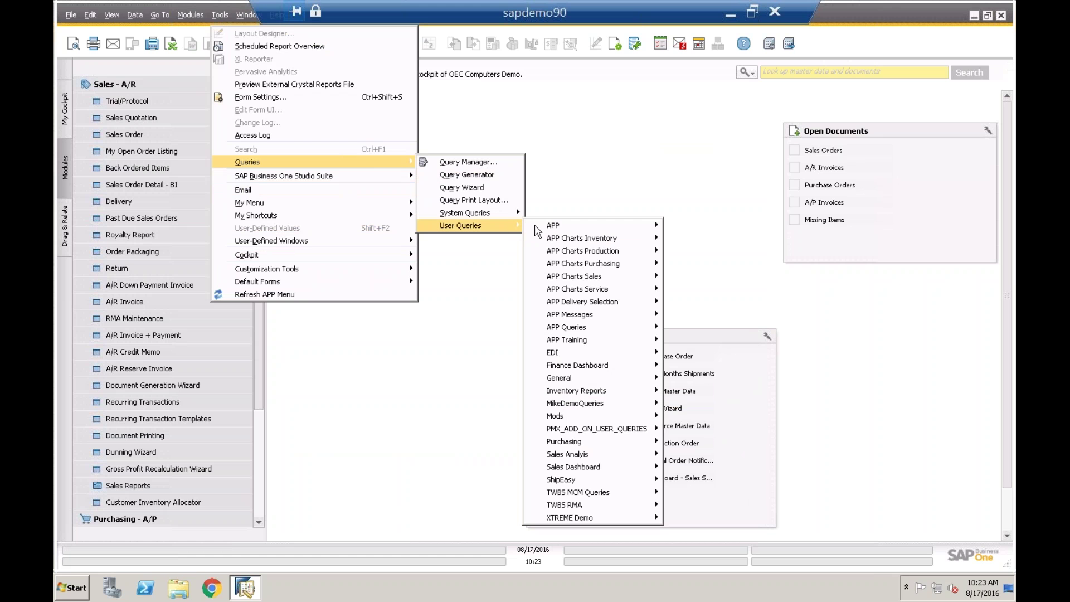
mouse_move(634, 506)
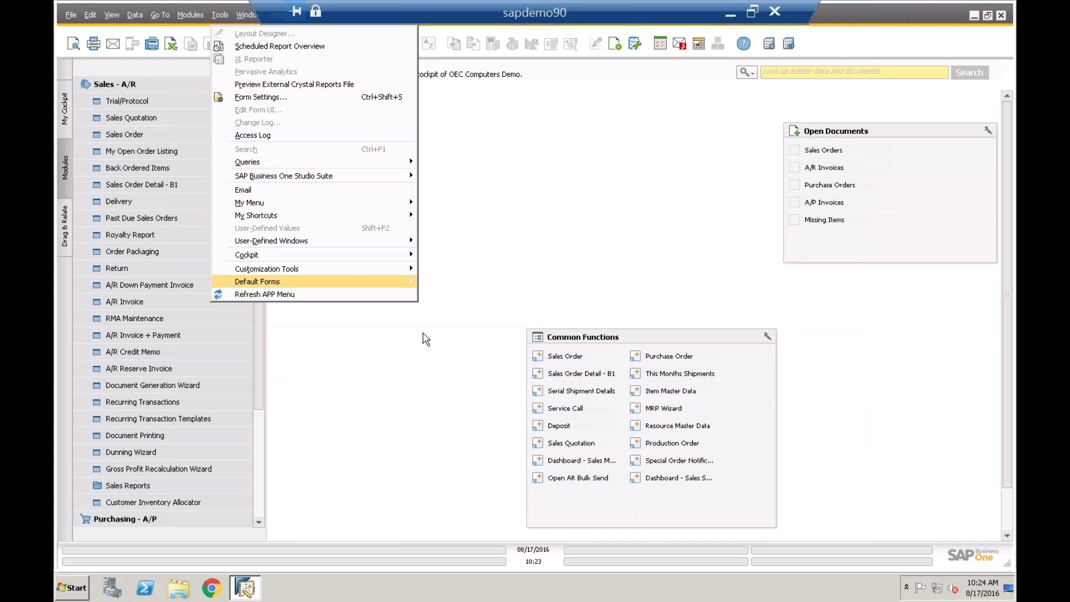
- Leave the query choices and collapse the Sales - A/R module
left_click(263, 438)
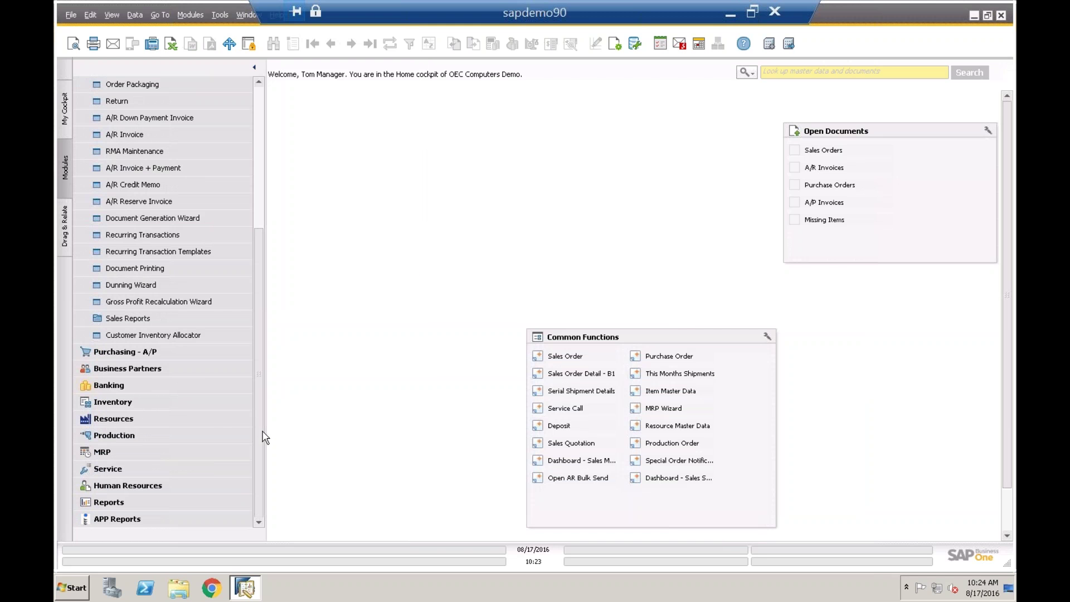
left_click(263, 173)
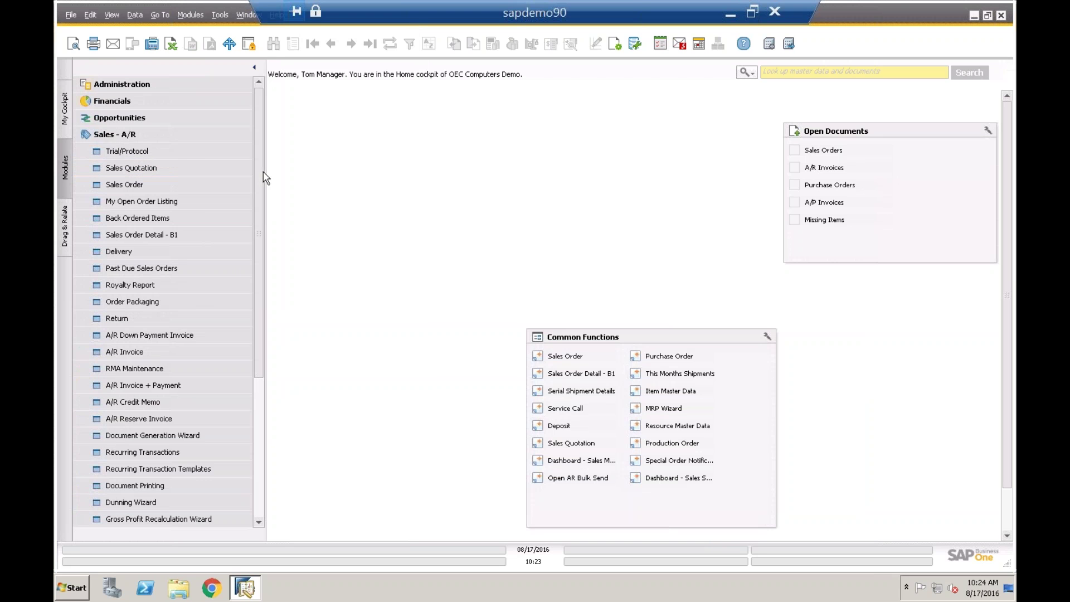
left_click(151, 140)
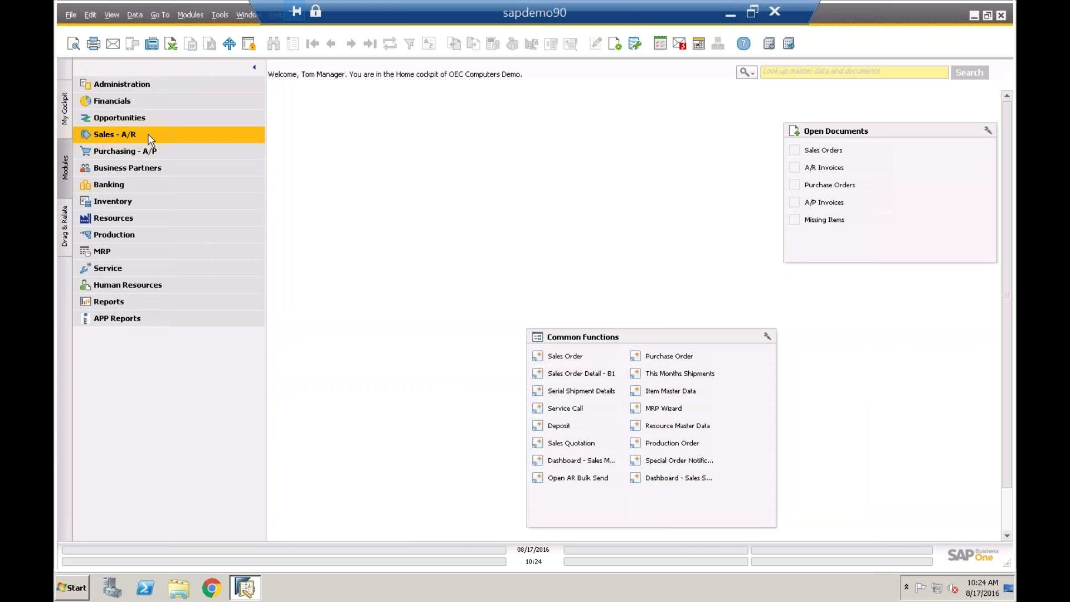
- Open the last service call, examine its activities and general details along with the option to create an RMA, and close it
left_click(140, 269)
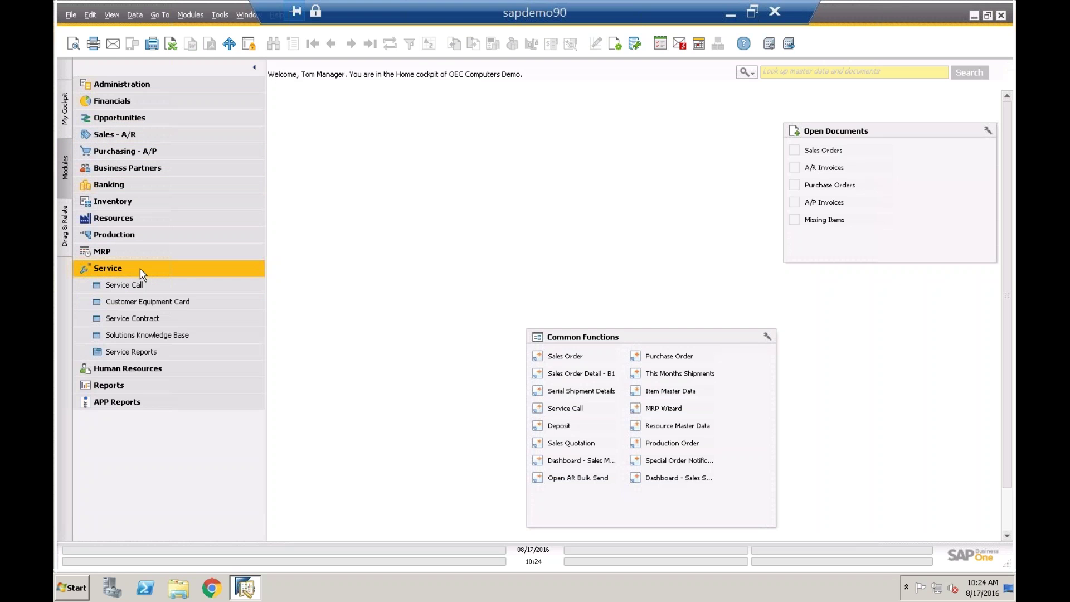
left_click(140, 285)
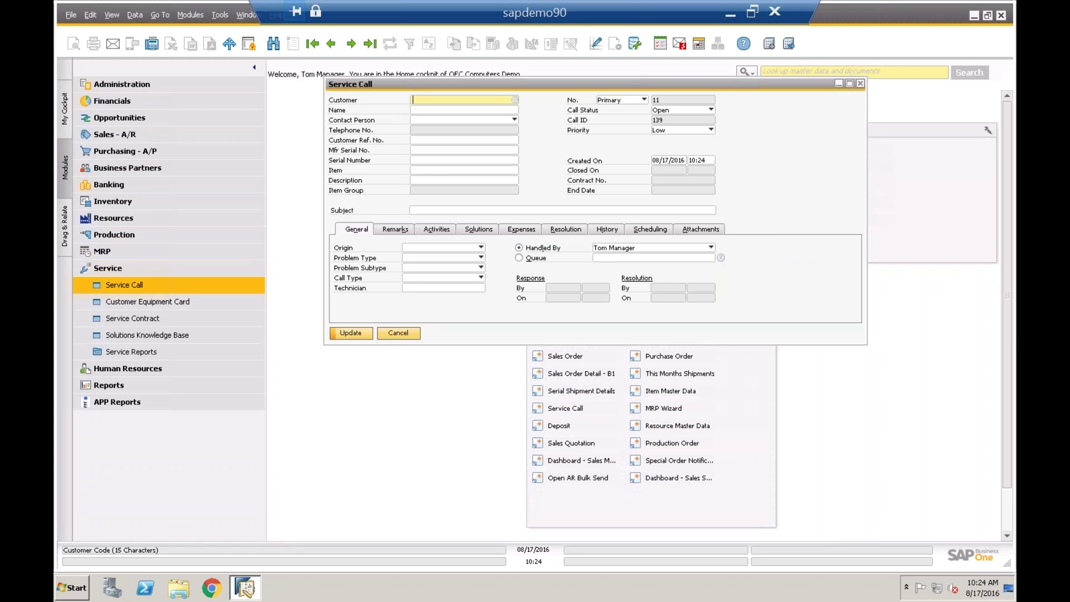
left_click(370, 43)
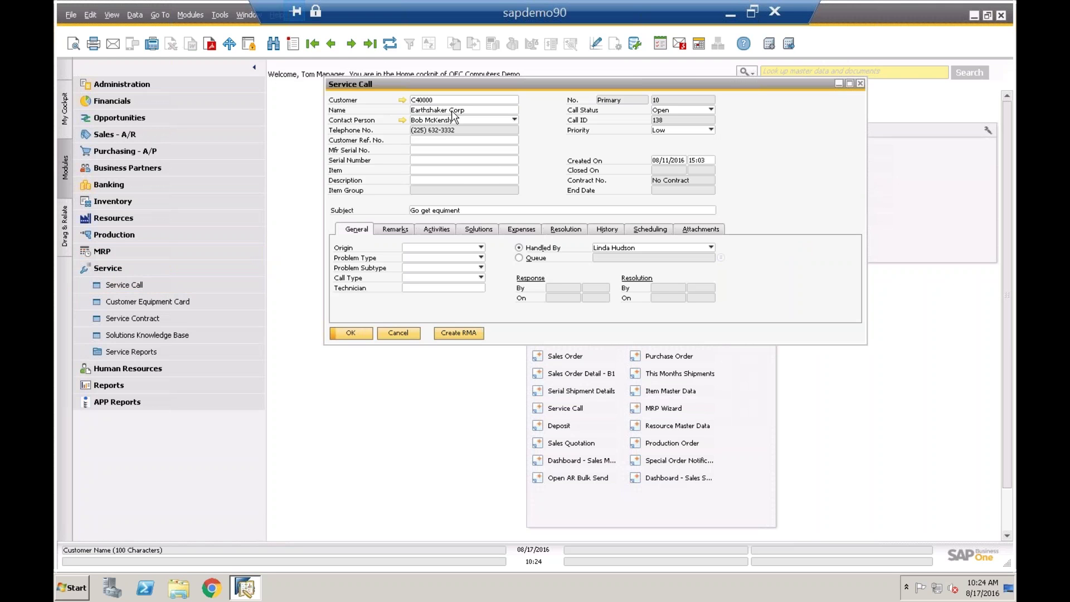
left_click(437, 229)
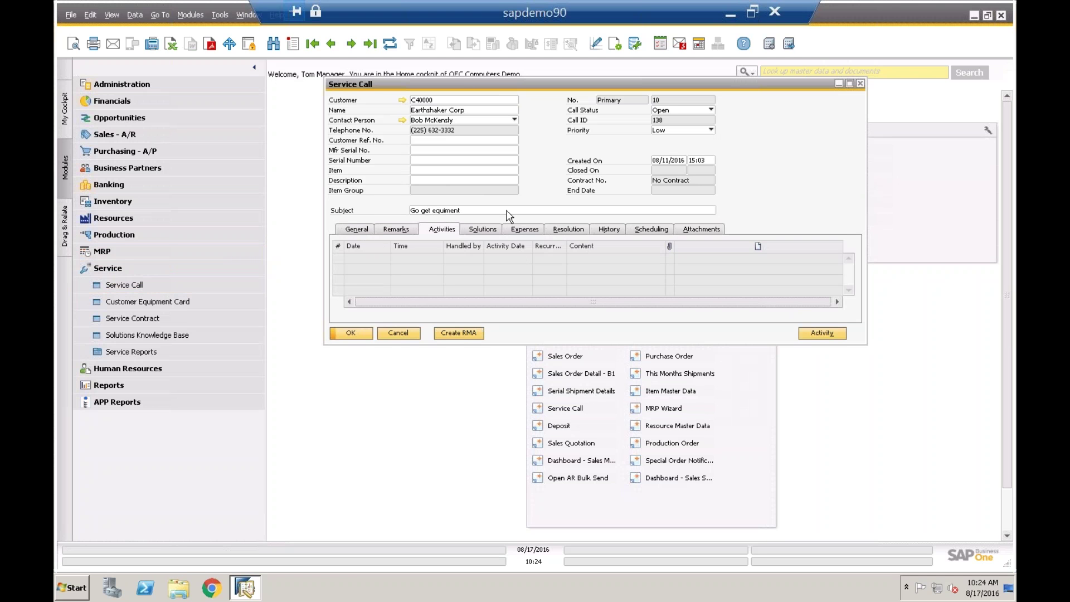
left_click(363, 228)
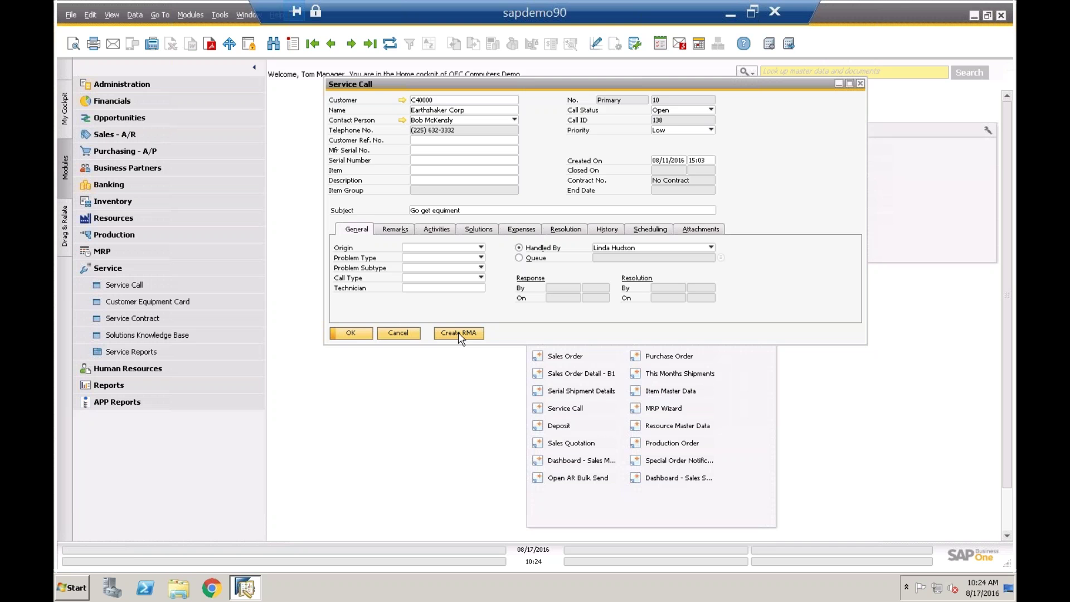
left_click(413, 333)
- Open the sales order form from Sales - A/R and display the last sales order
left_click(136, 140)
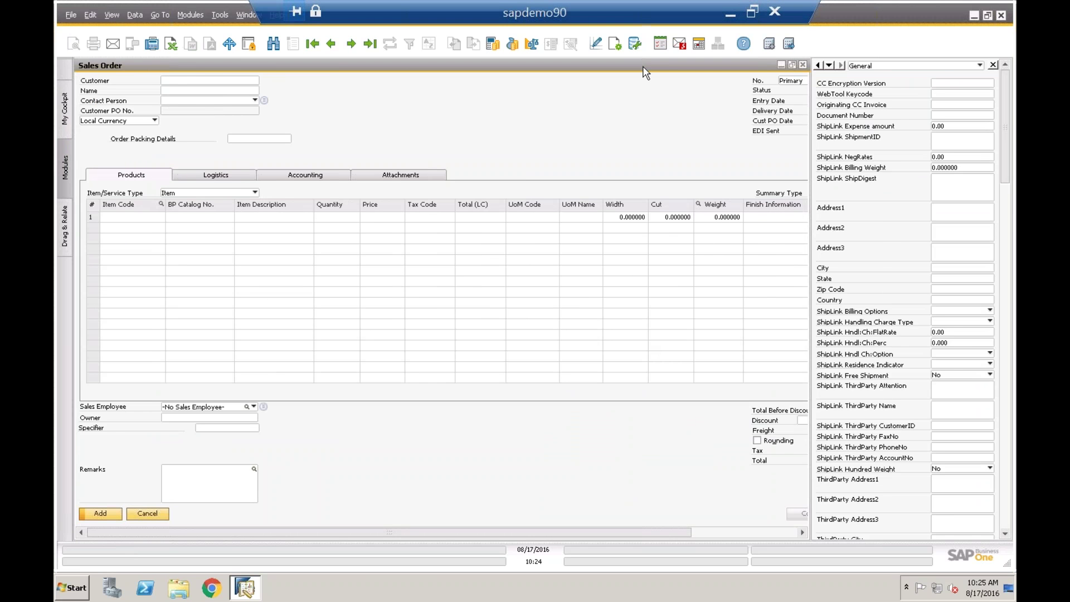
left_click(880, 440)
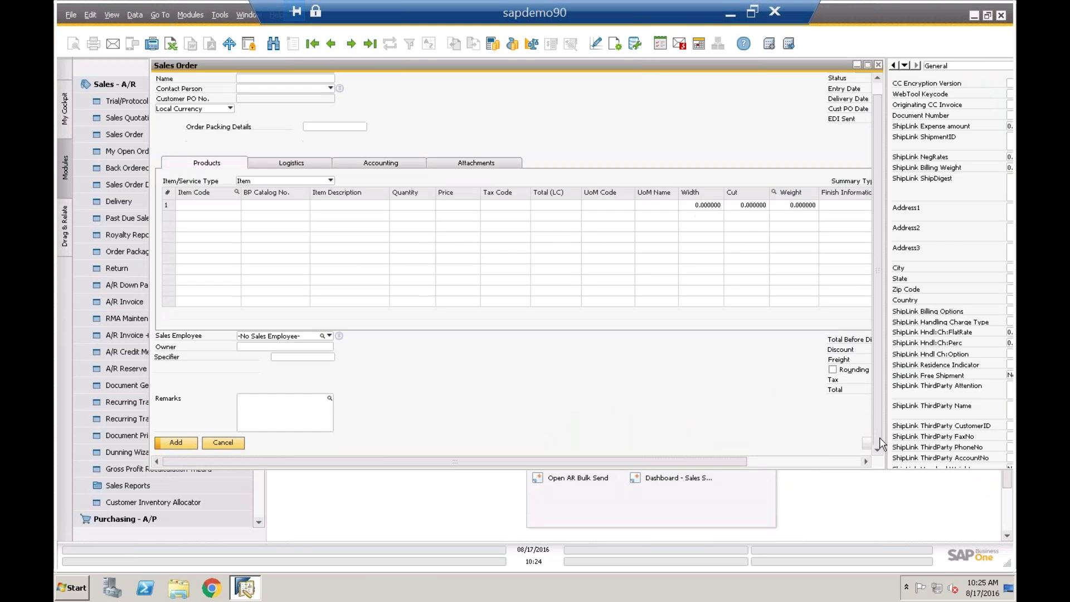
left_click(849, 462)
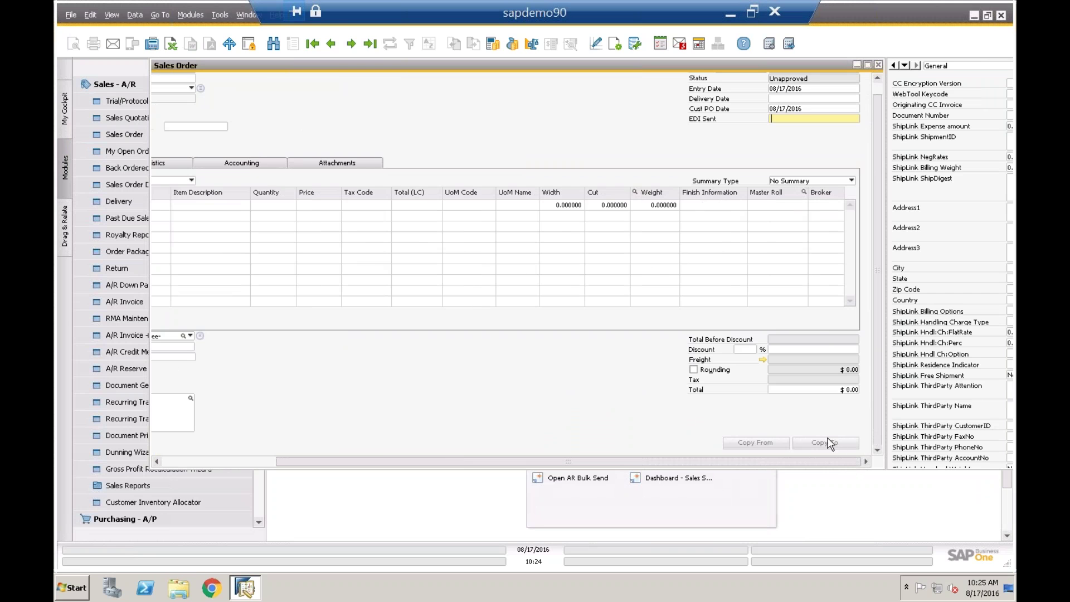
left_click(369, 44)
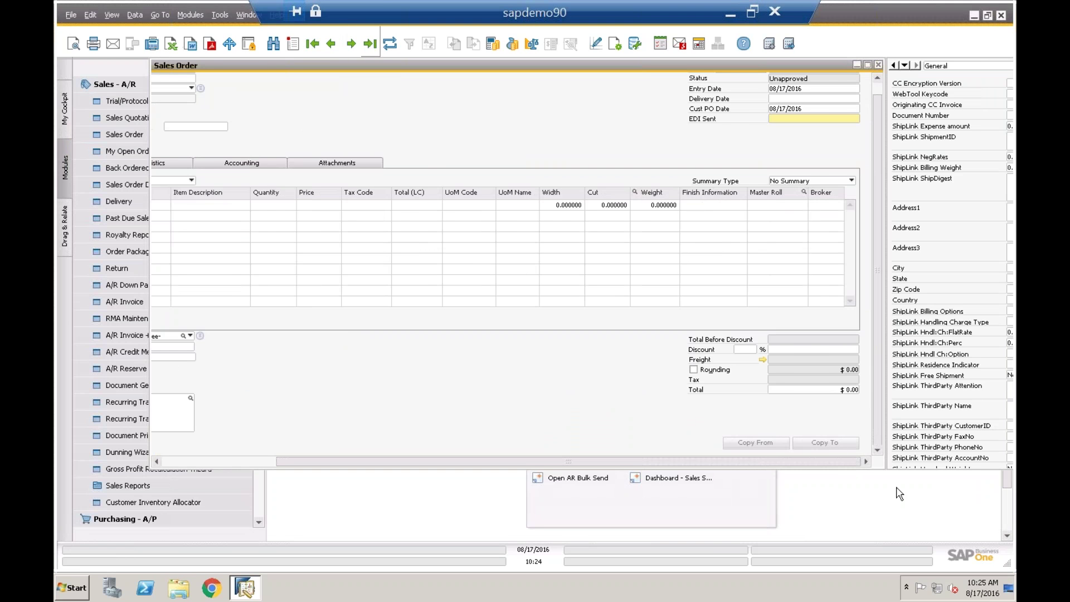
- Examine which document types the displayed sales order can be copied to, and close the order without copying it
left_click(865, 461)
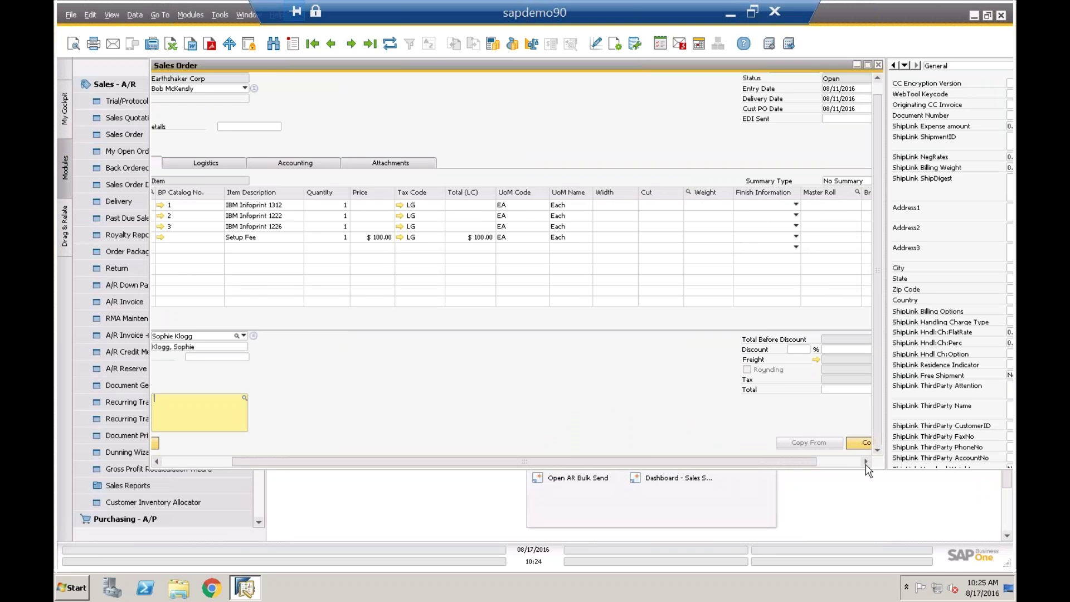
left_click(865, 461)
left_click(849, 446)
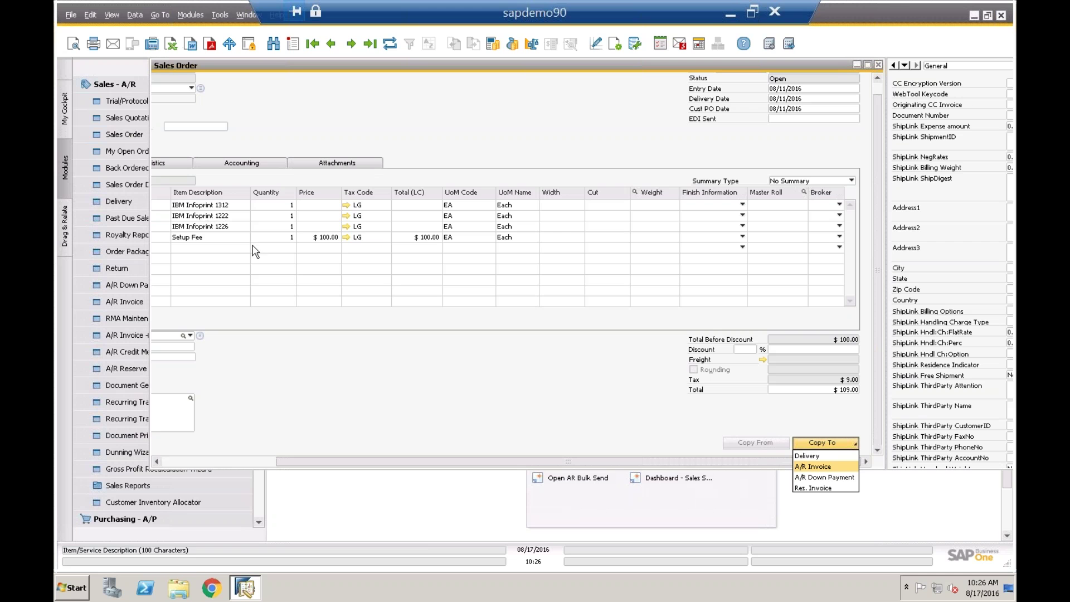
left_click(880, 65)
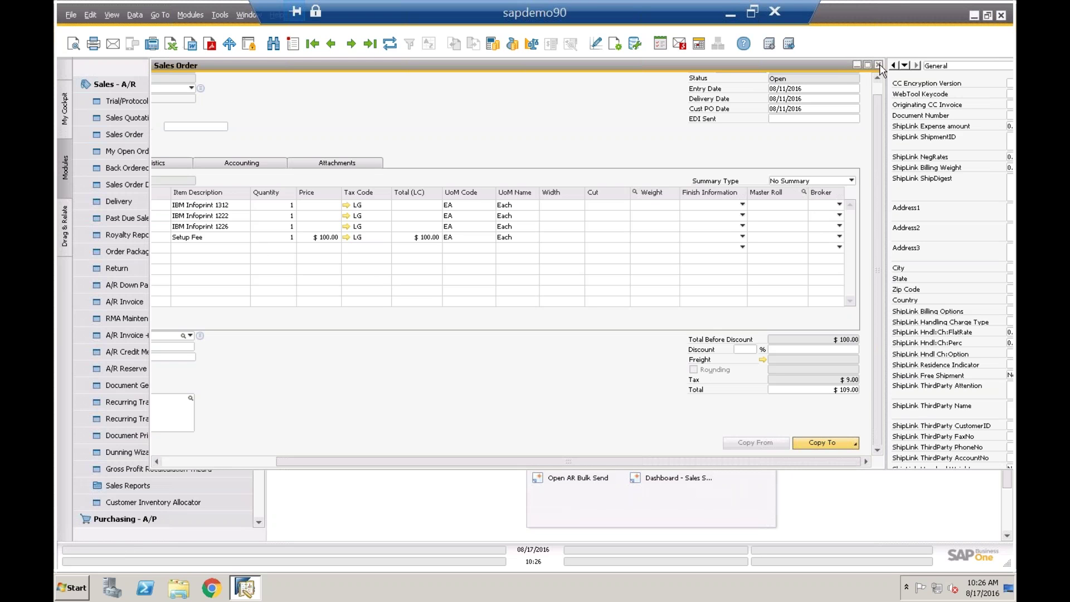
left_click(880, 64)
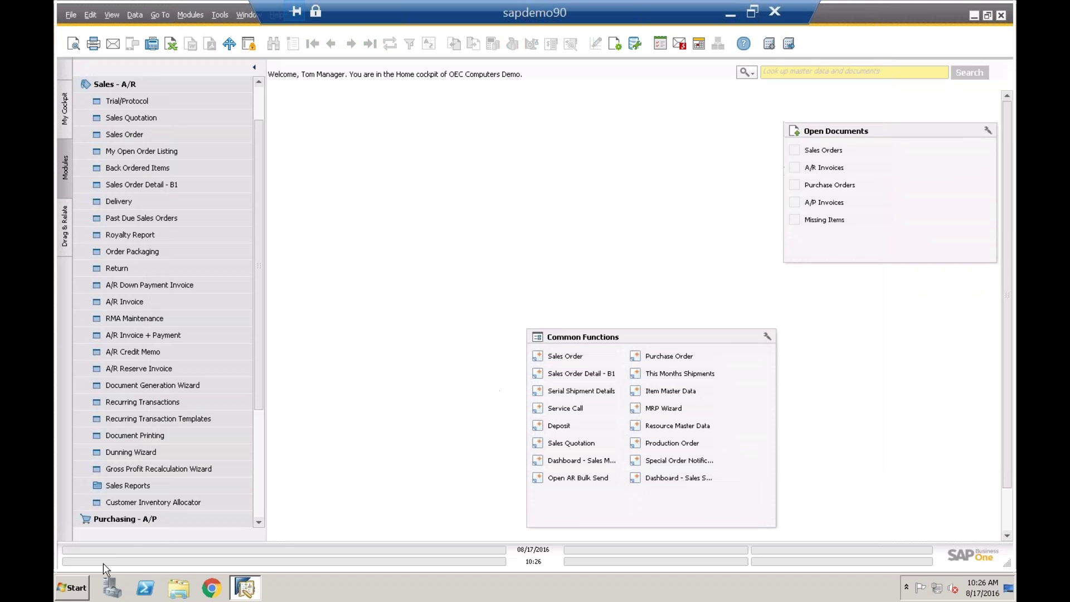